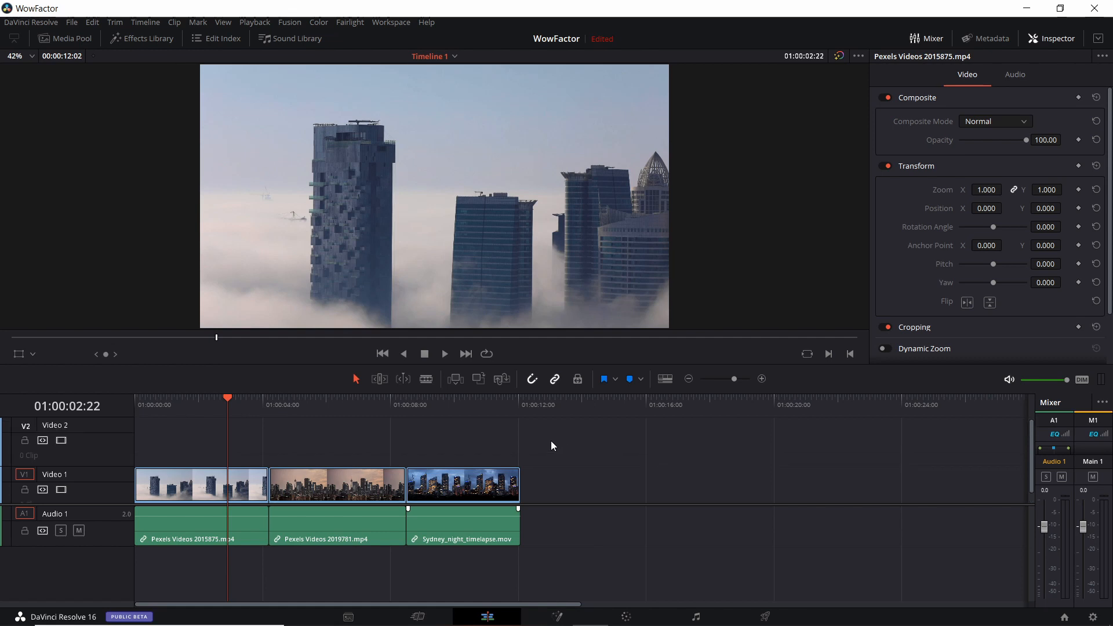
Add an Adjustment Clip from the Effects Library onto the Video 2 track at the start of the timeline
scroll(551, 442, down, 1)
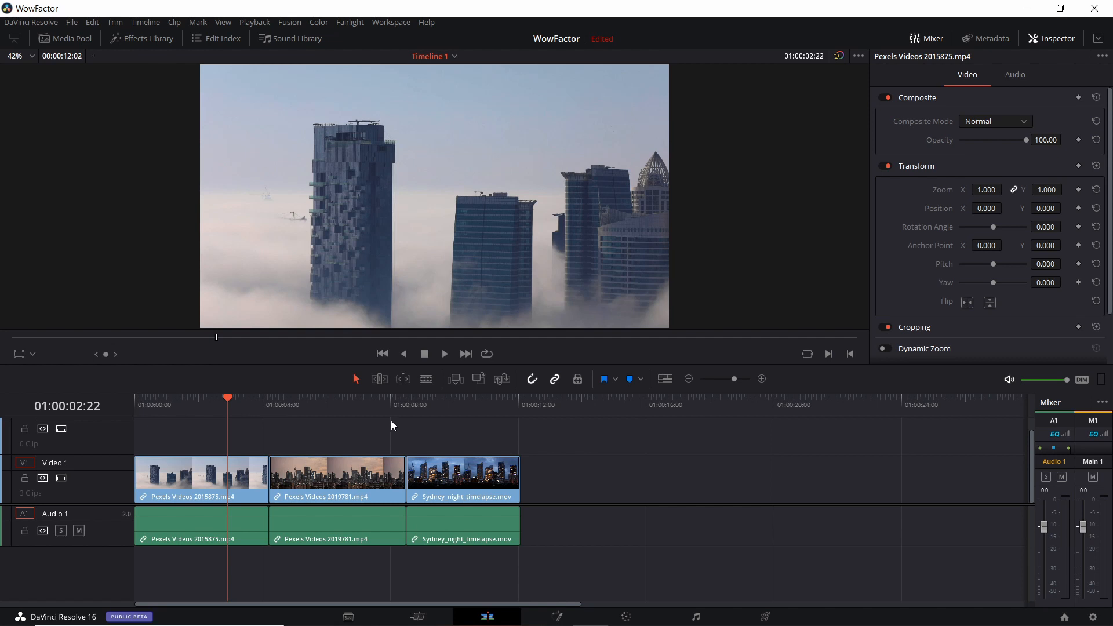
click(165, 40)
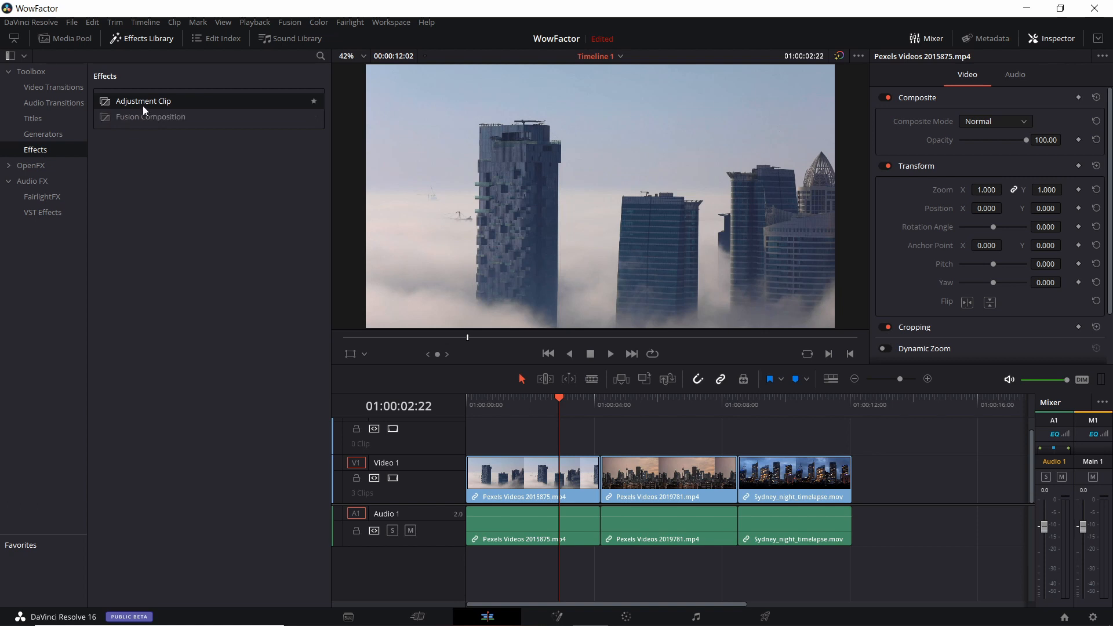
drag(146, 103, 479, 429)
click(495, 424)
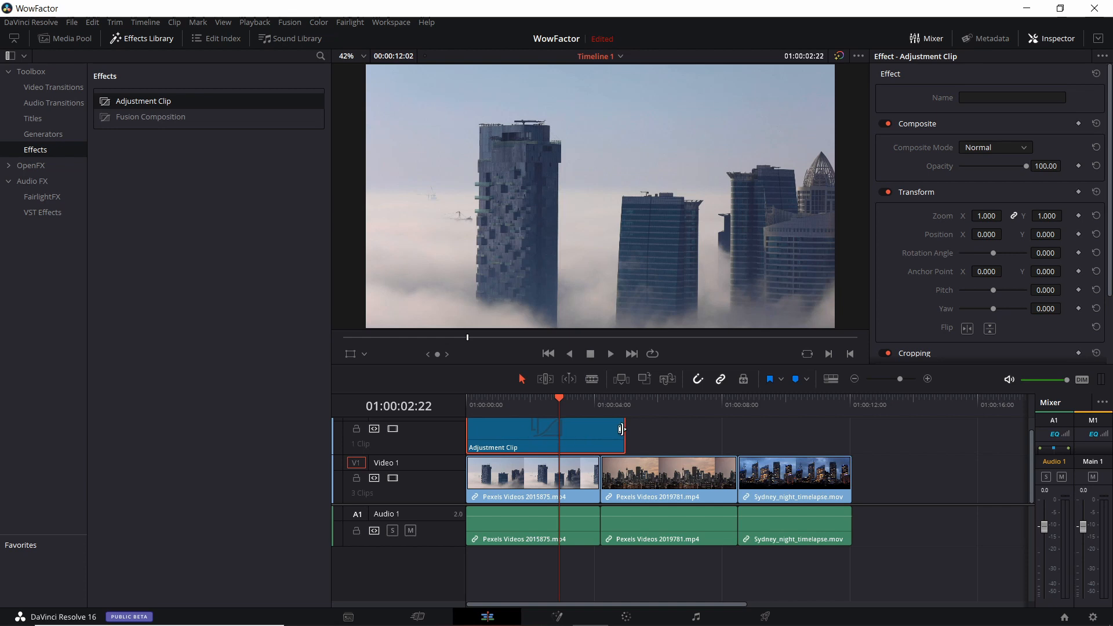
Lengthen the Adjustment Clip so it spans all three video clips to the end of the timeline
drag(622, 429, 692, 436)
click(681, 408)
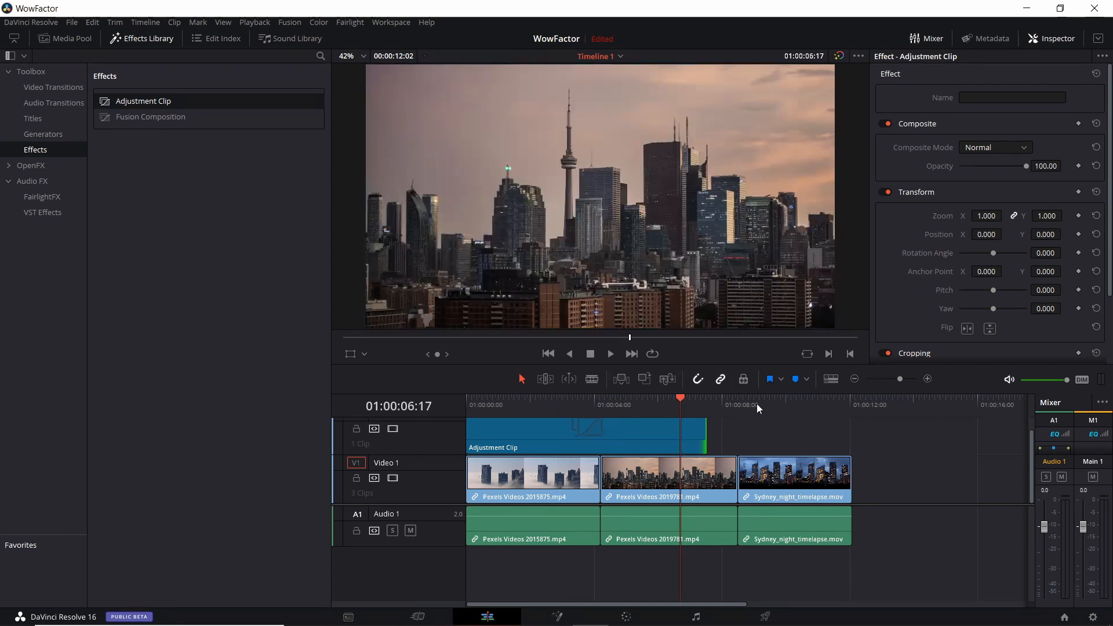
click(790, 401)
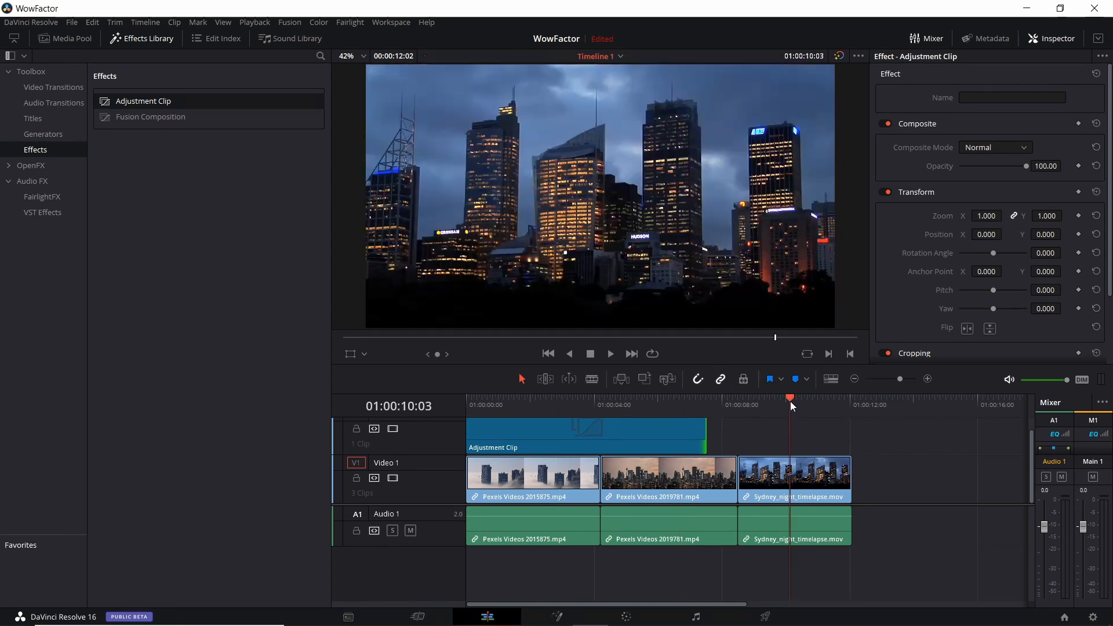
click(567, 404)
click(681, 426)
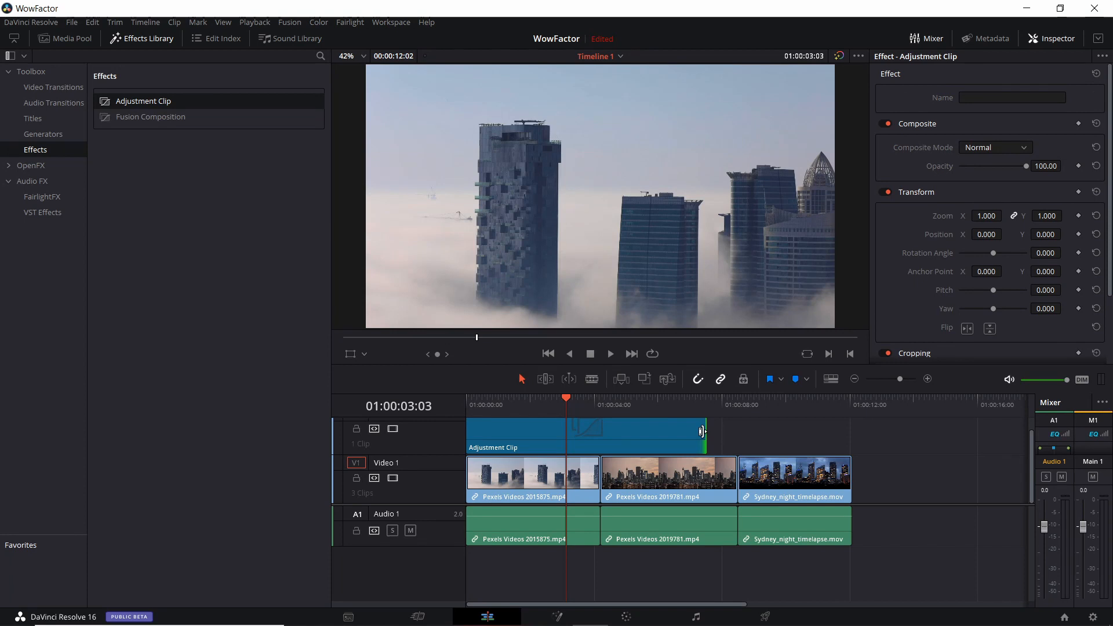
drag(706, 430, 846, 432)
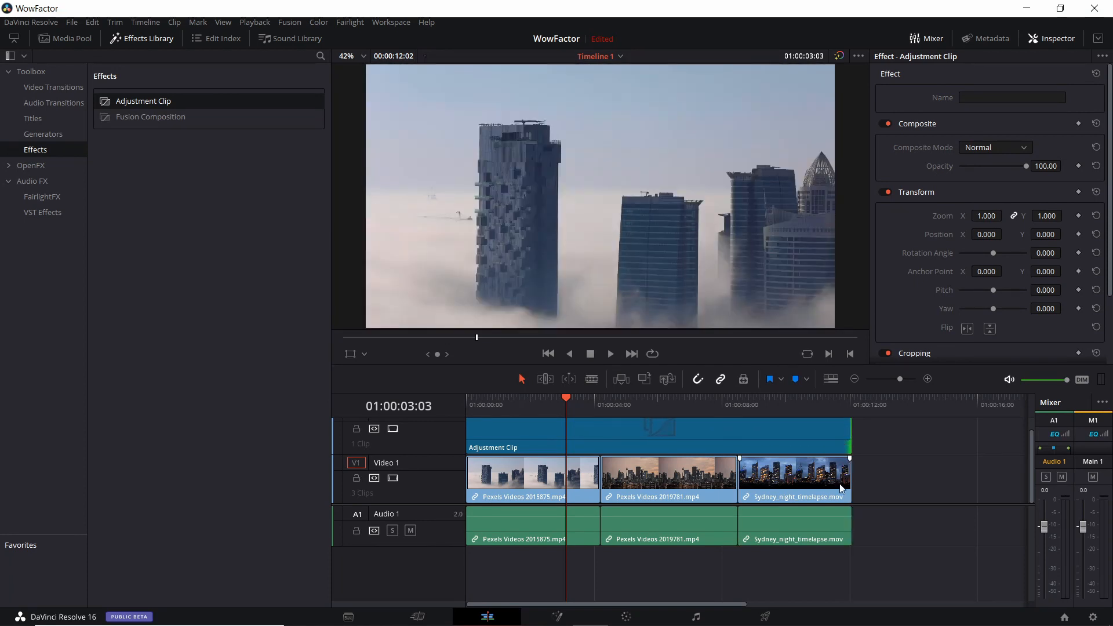
drag(835, 365, 638, 307)
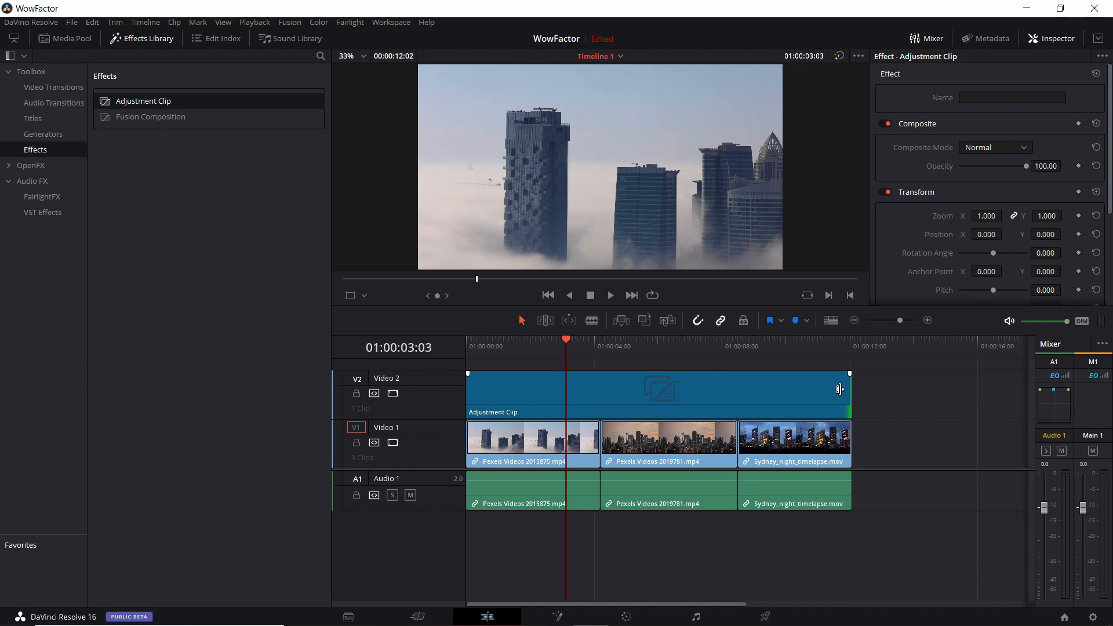
drag(849, 388, 756, 399)
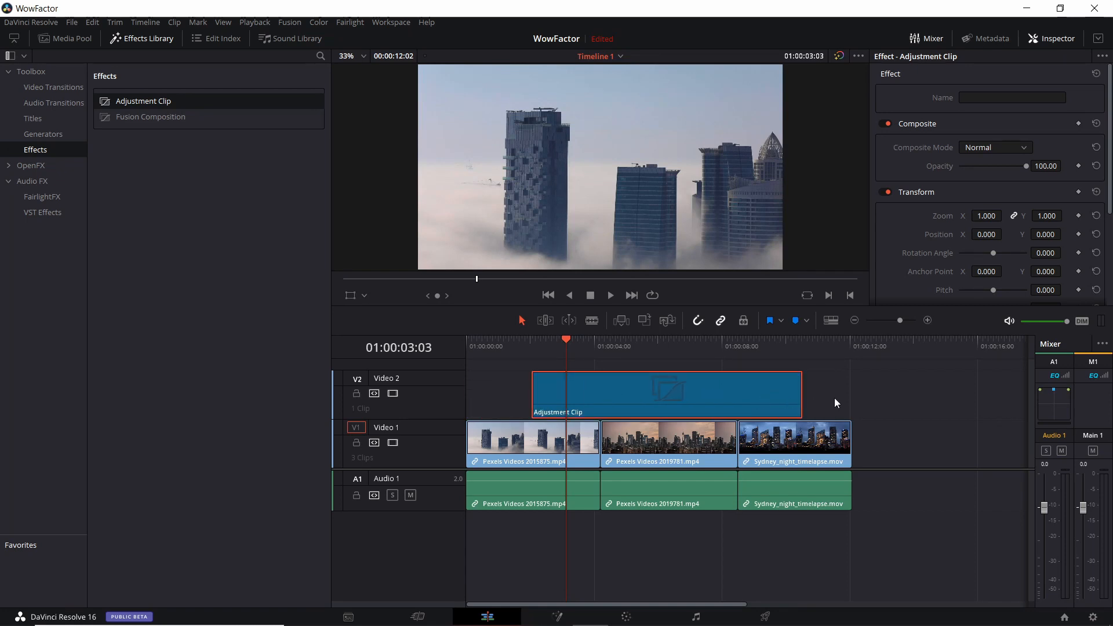
key(ctrl+z)
key(ctrl+z)
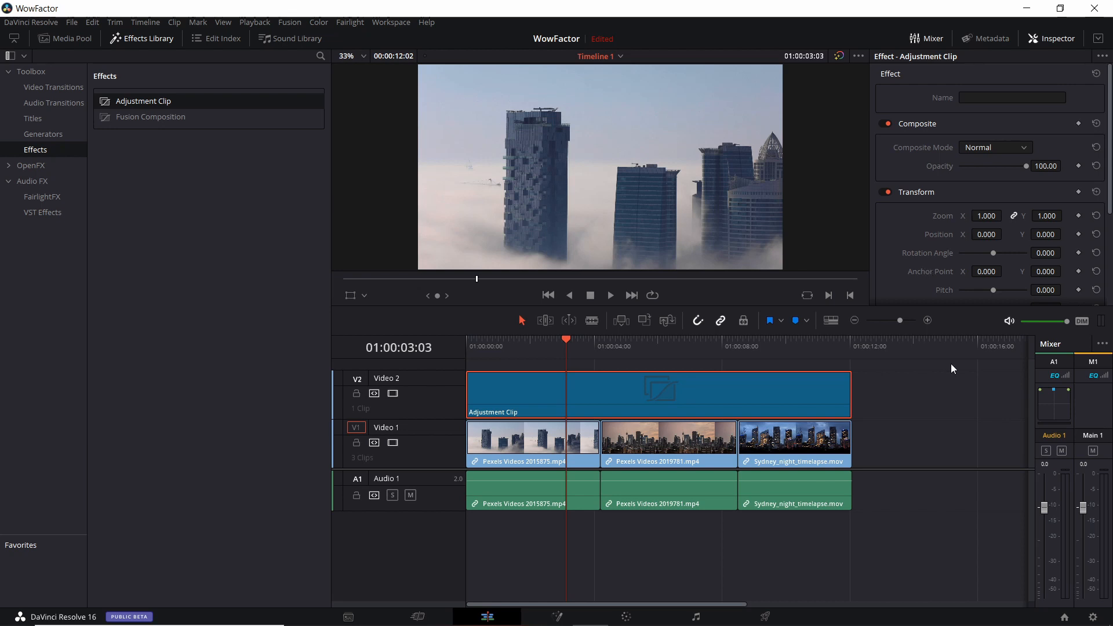
Set the Adjustment Clip's zoom to 1.390 and scrub through the clips to preview it
scroll(935, 275, down, 3)
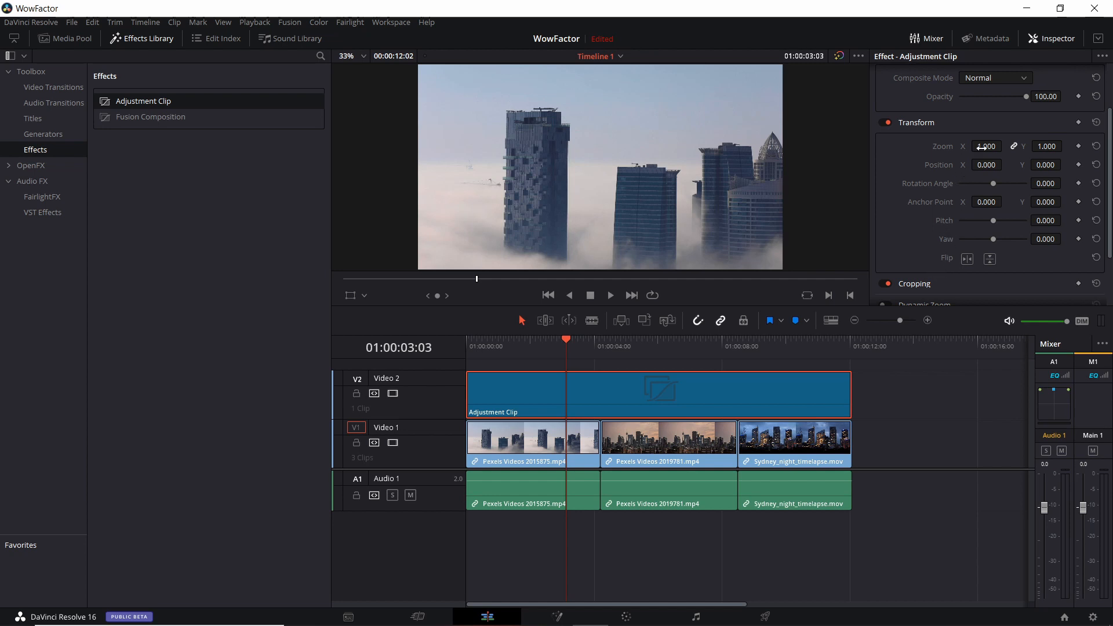
drag(980, 147, 1008, 145)
click(673, 348)
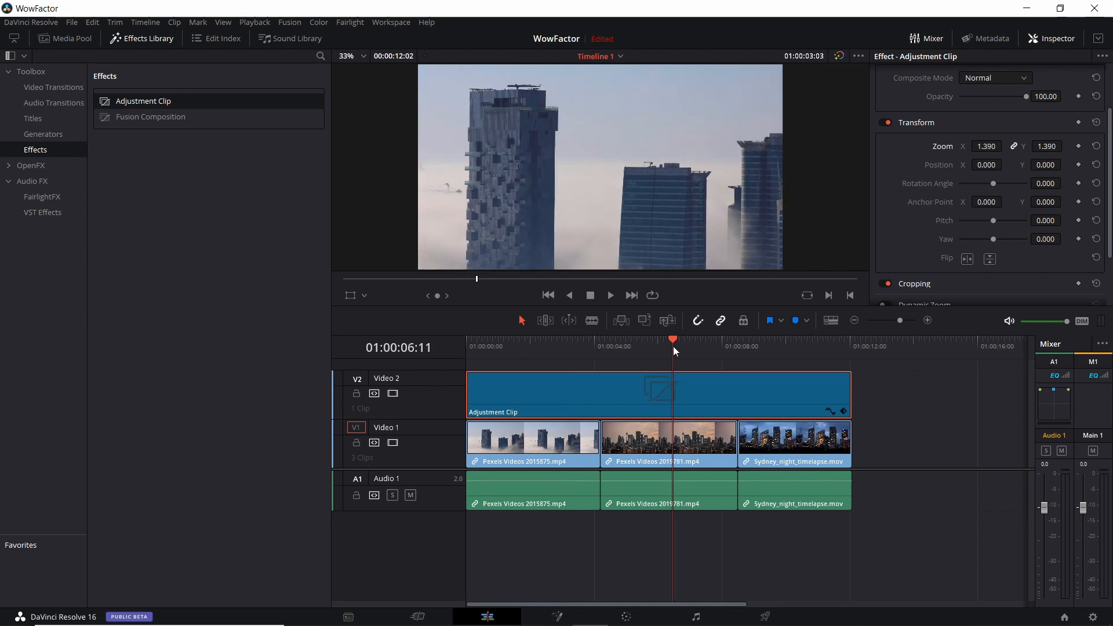
click(792, 353)
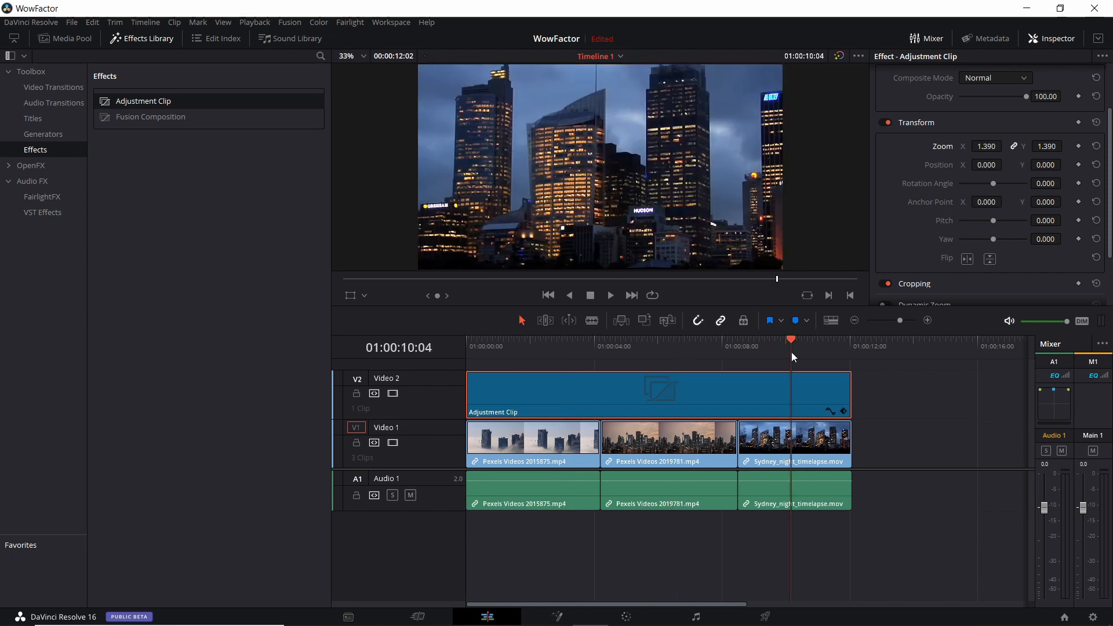
click(568, 342)
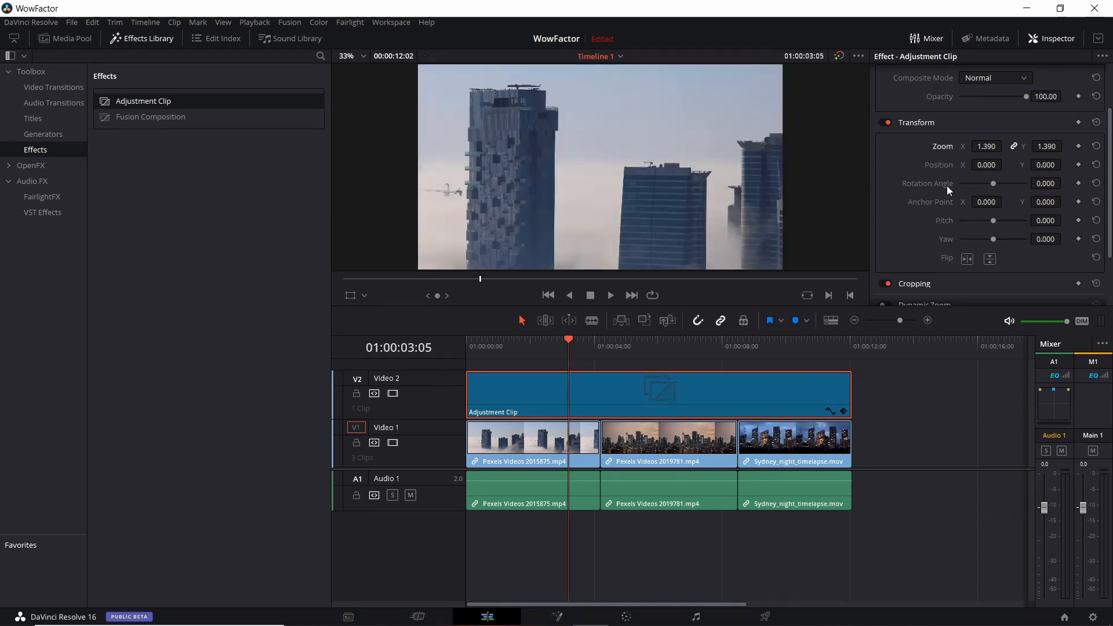
Open the Adjustment Clip in the Fusion page
scroll(946, 175, down, 1)
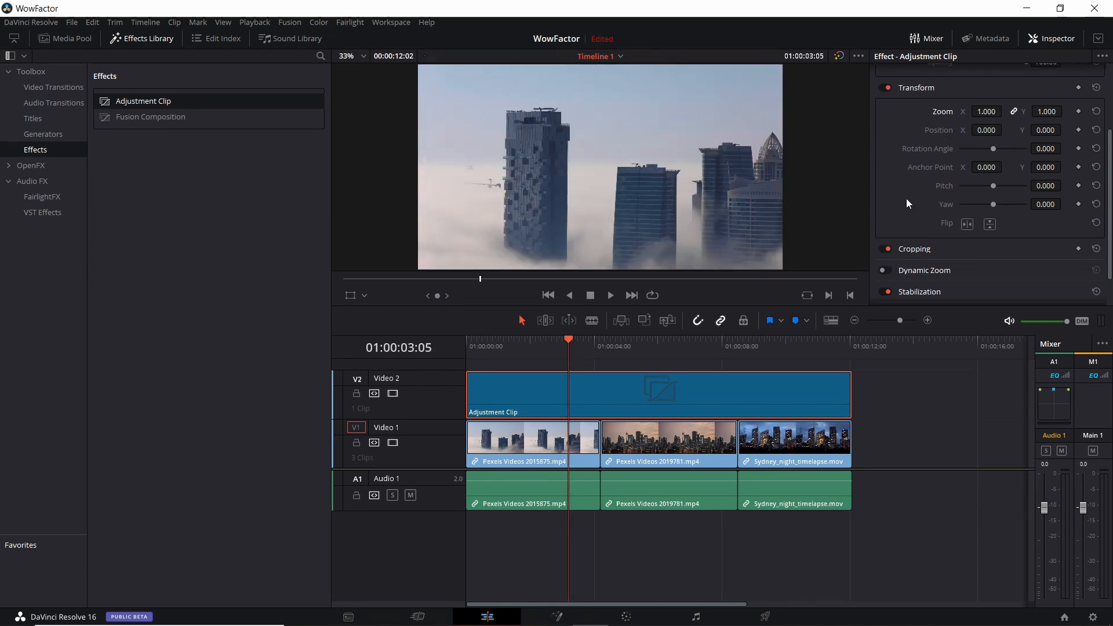
scroll(905, 235, down, 1)
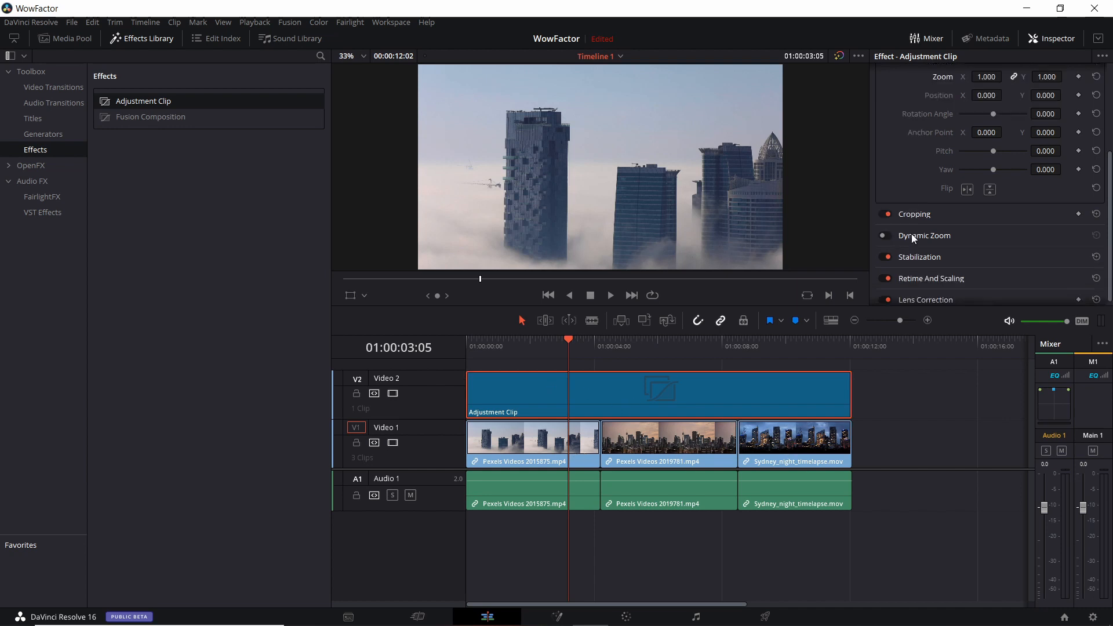
scroll(913, 233, up, 3)
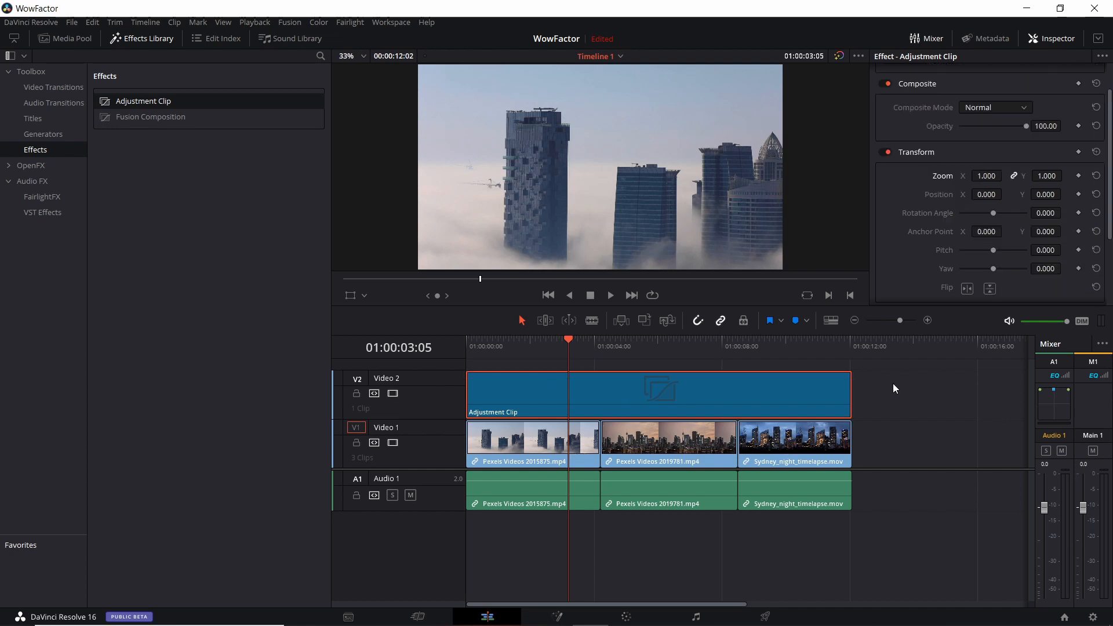
click(561, 604)
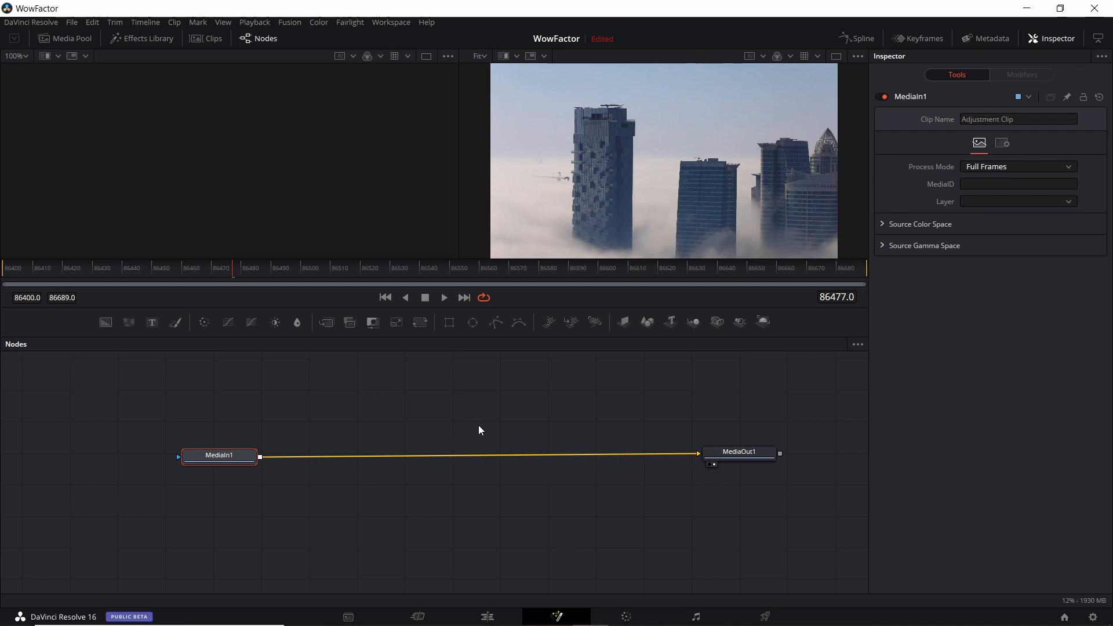
Add a Chromatic Adaptation tool from the ResolveFX Color category to the node graph
drag(547, 427, 560, 434)
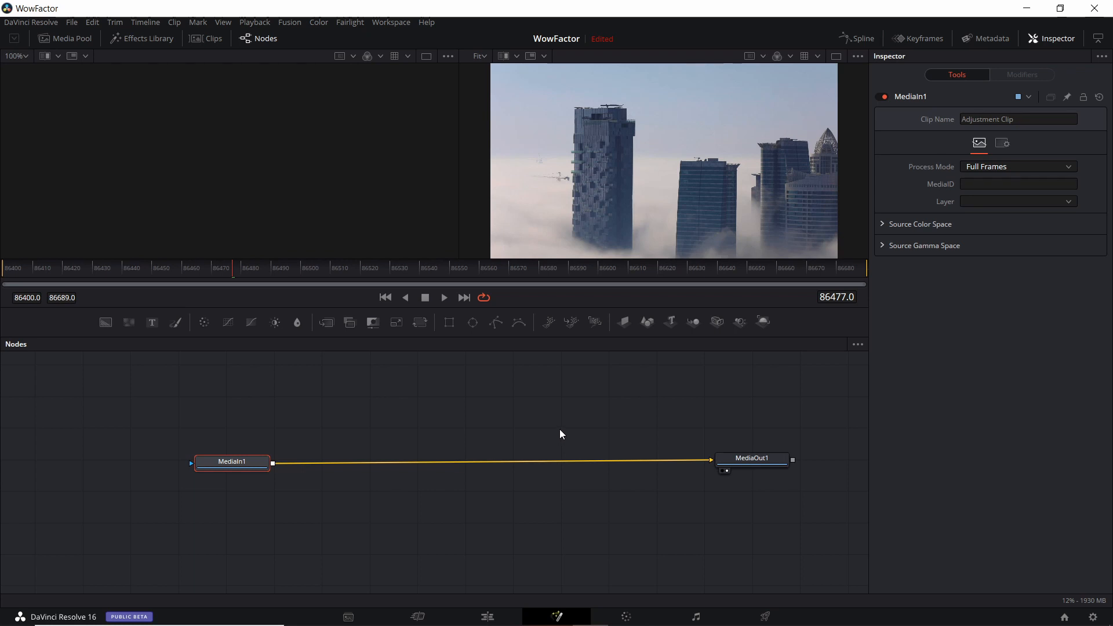
drag(560, 434, 518, 453)
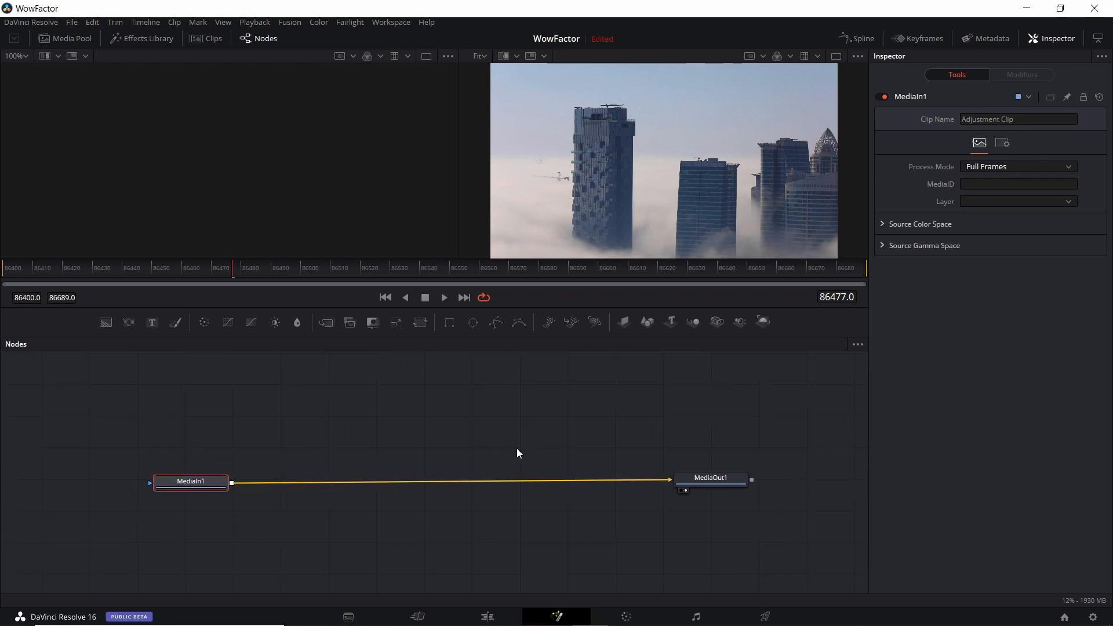
right_click(402, 429)
mouse_move(454, 232)
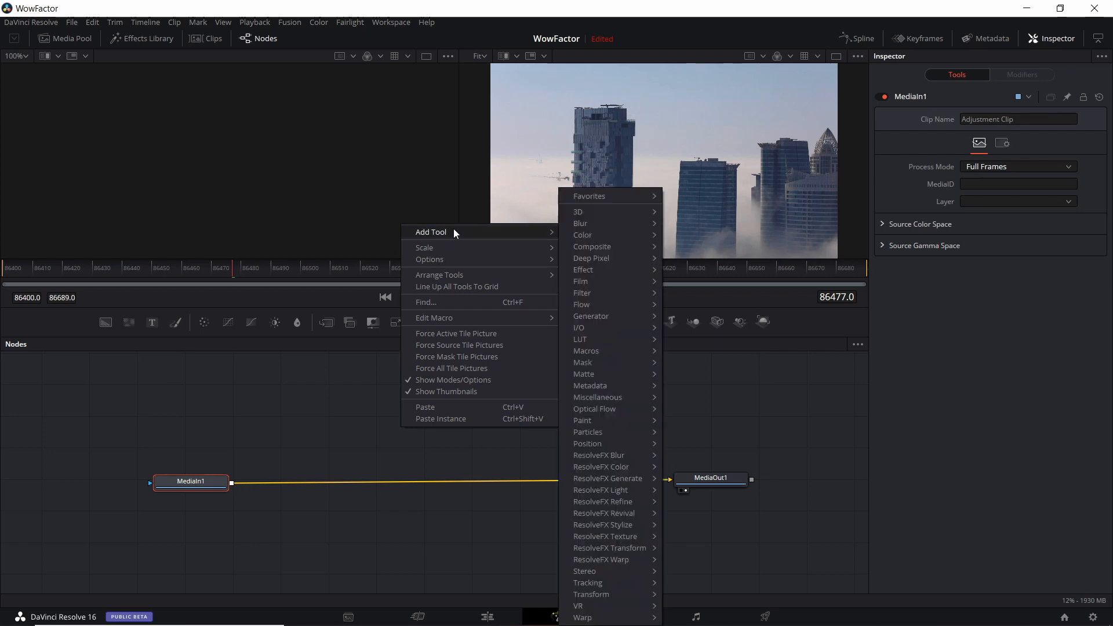
mouse_move(603, 467)
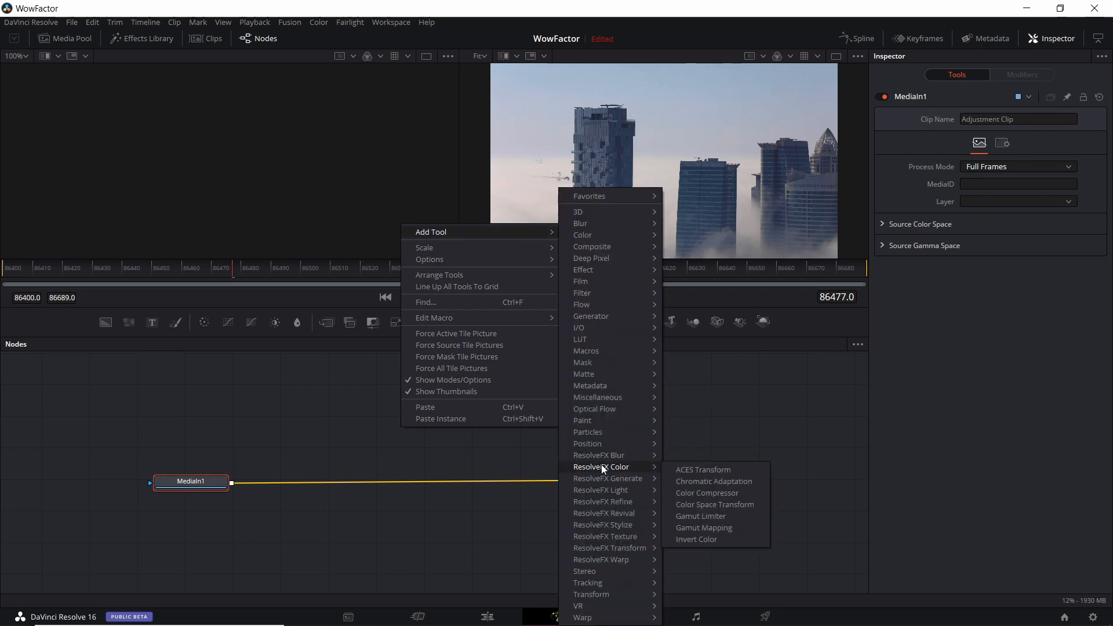
click(701, 481)
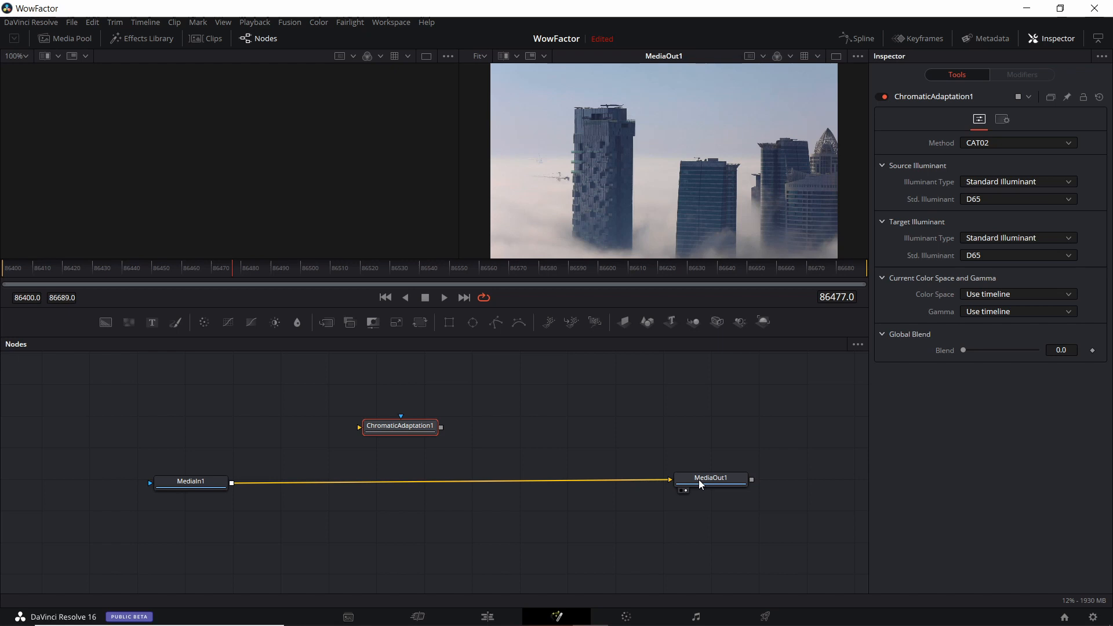
Insert the Chromatic Adaptation node between MediaIn1 and MediaOut1 and tidy the node layout
drag(664, 476, 623, 486)
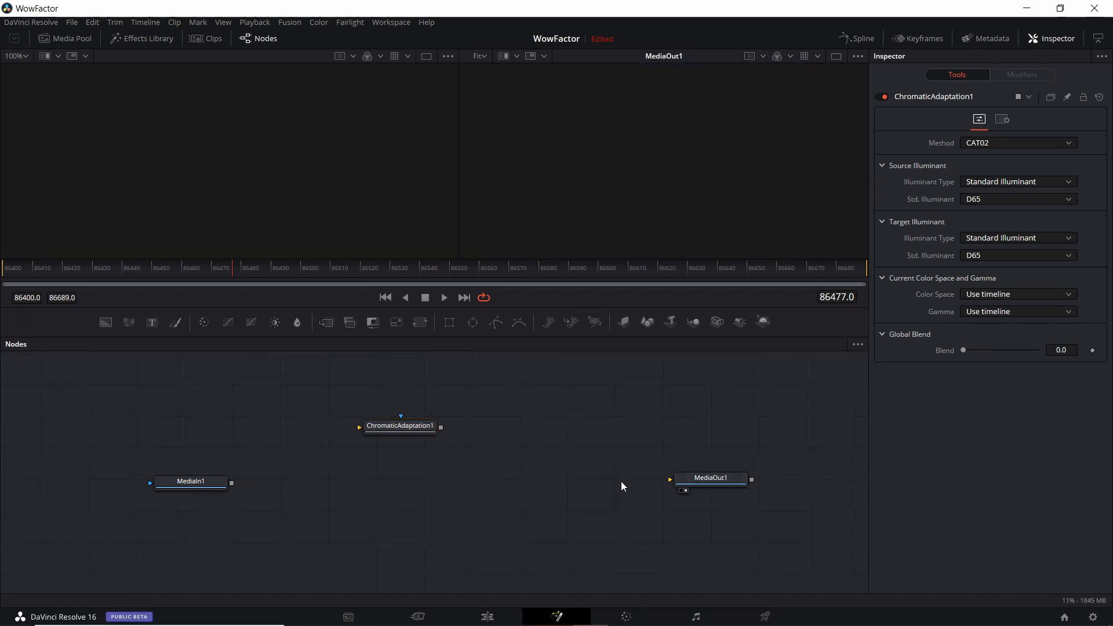
drag(232, 483, 407, 477)
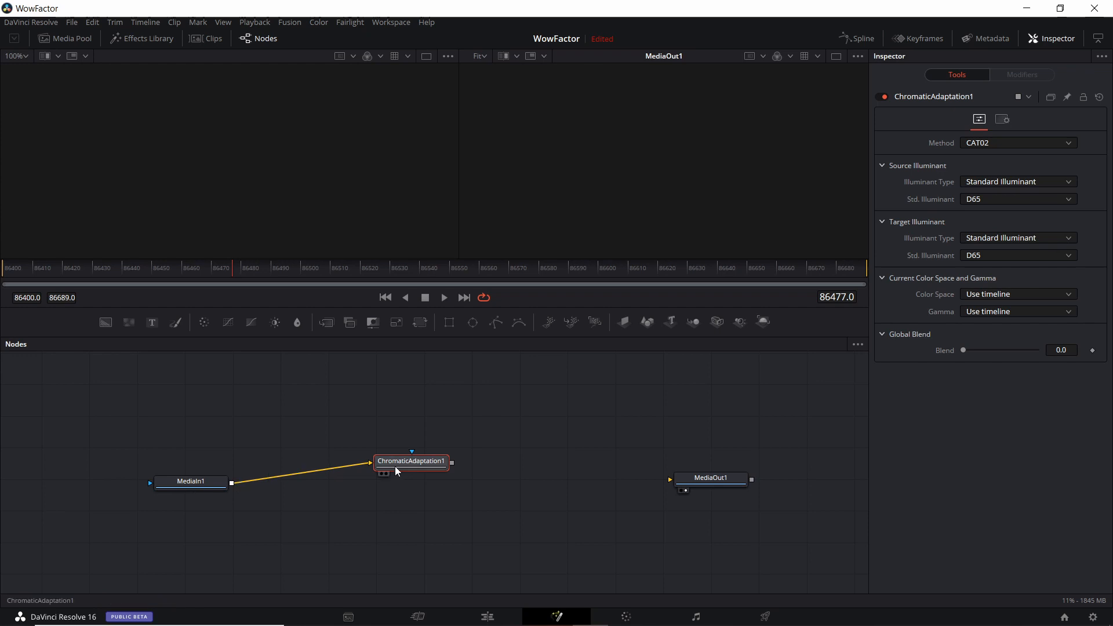
drag(453, 464, 671, 479)
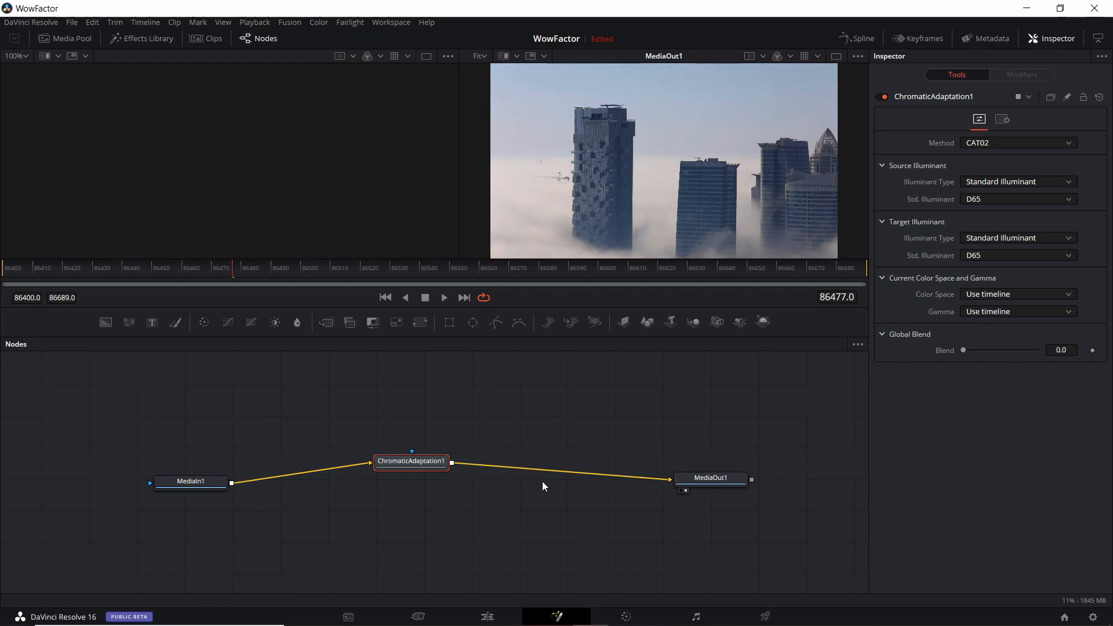
drag(438, 470, 456, 475)
drag(201, 480, 206, 460)
click(451, 469)
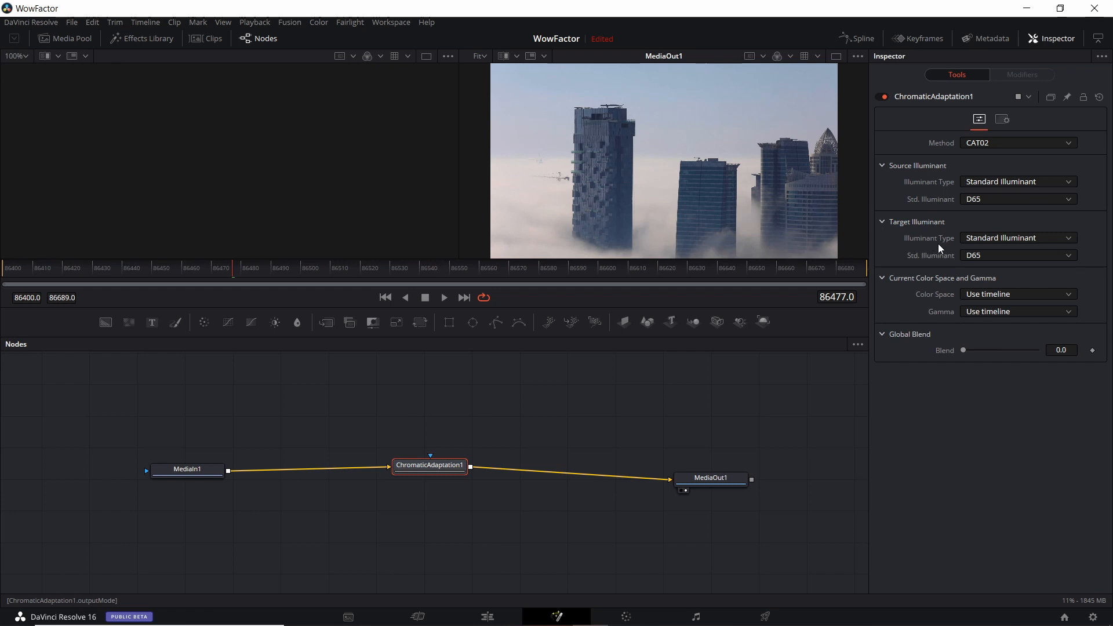
Set the Target Illuminant Type to Color Temperature and the Kelvin value to about 17870
click(996, 242)
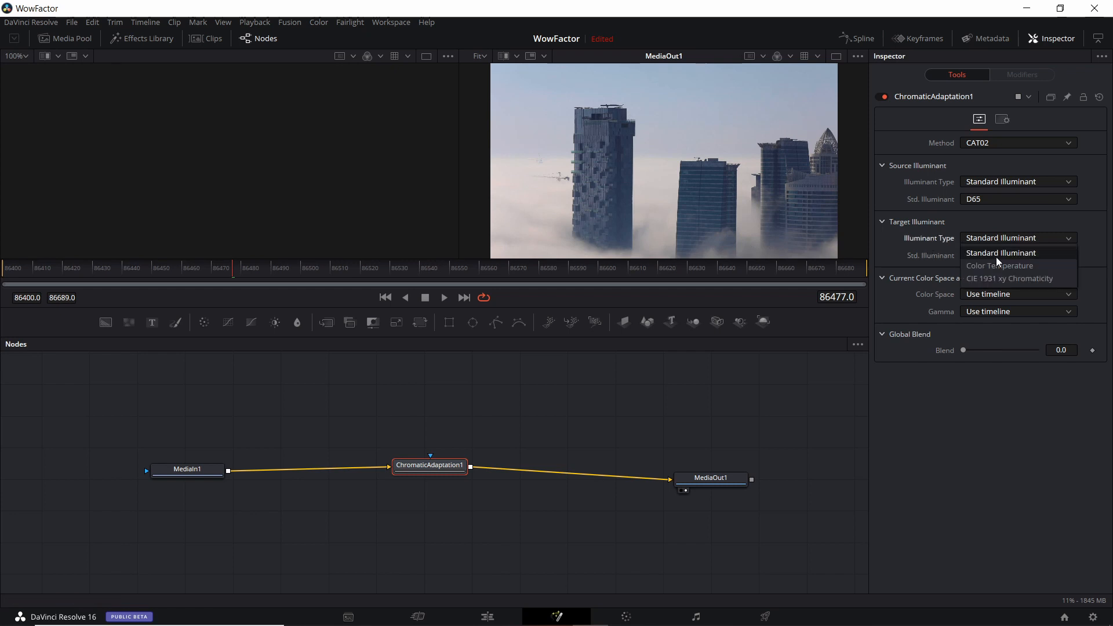
click(998, 264)
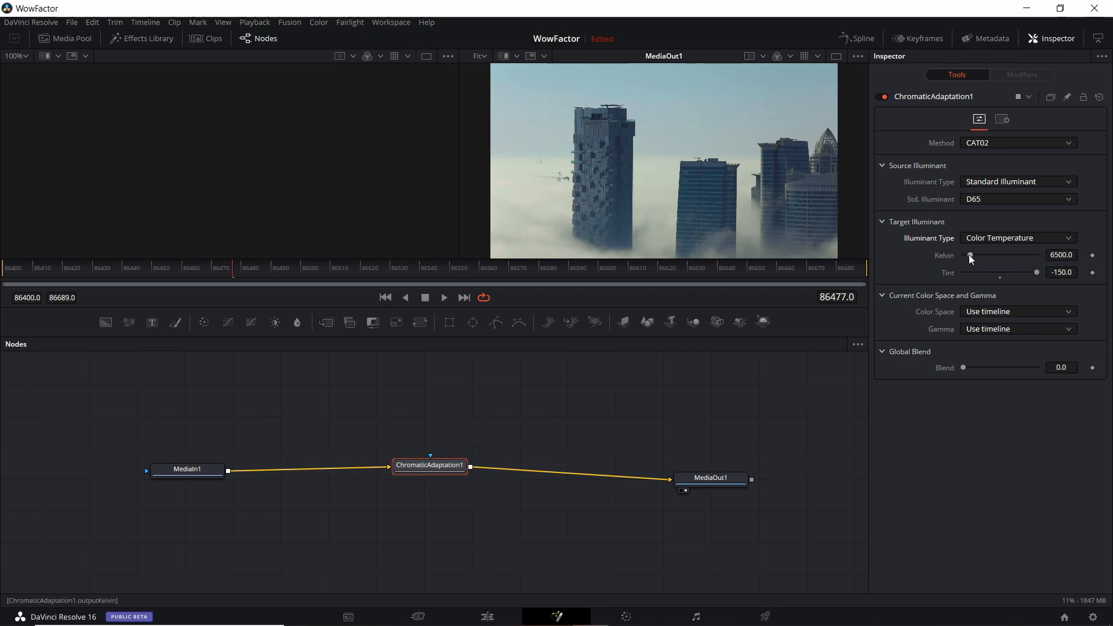
drag(969, 255, 965, 256)
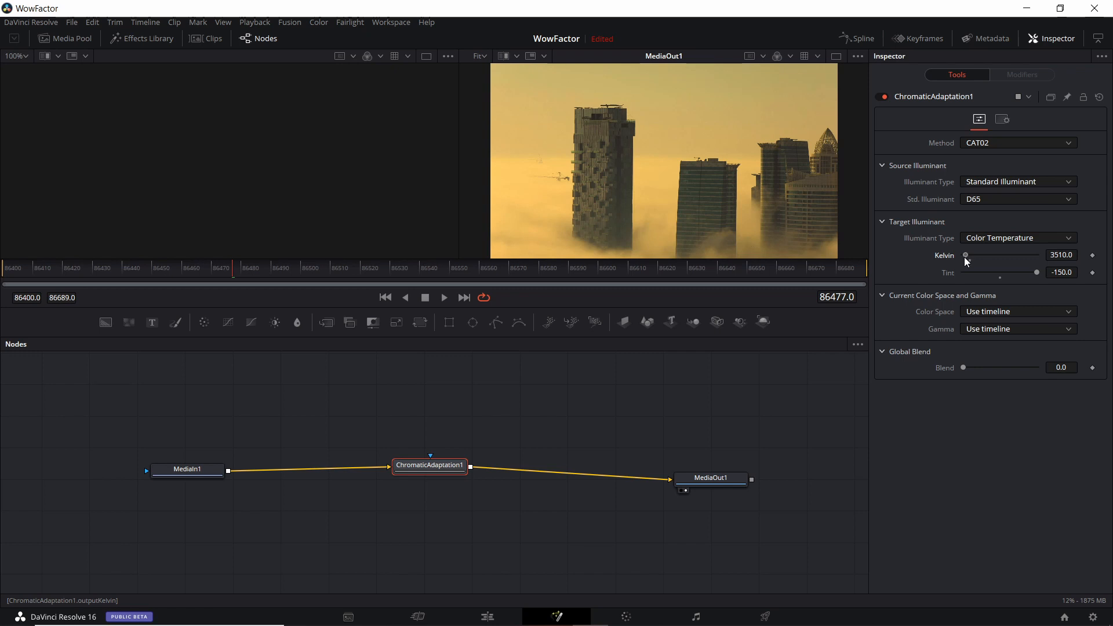
drag(965, 256, 986, 258)
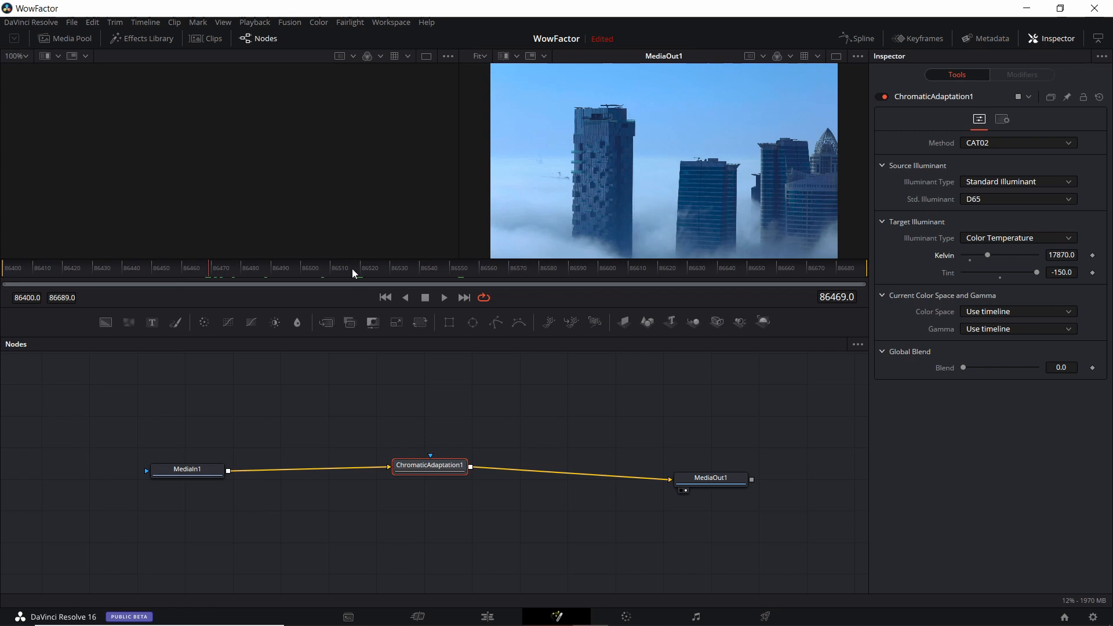
Preview another frame and set the Kelvin value to about 27320
drag(364, 274, 711, 268)
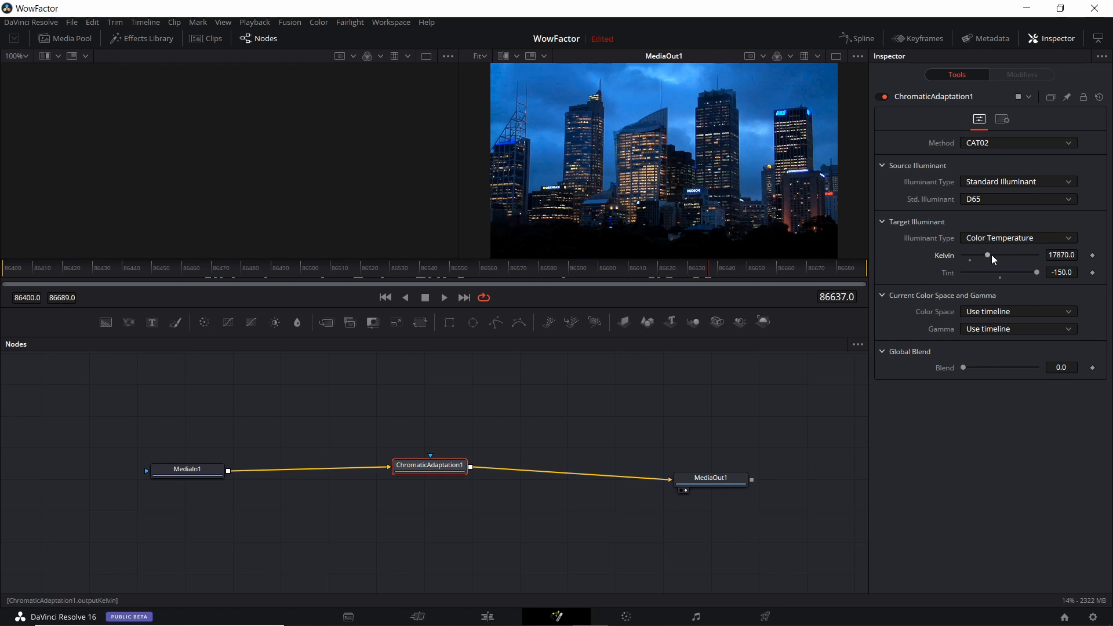
mouse_move(992, 255)
mouse_down()
mouse_move(1017, 255)
mouse_move(1004, 257)
mouse_up()
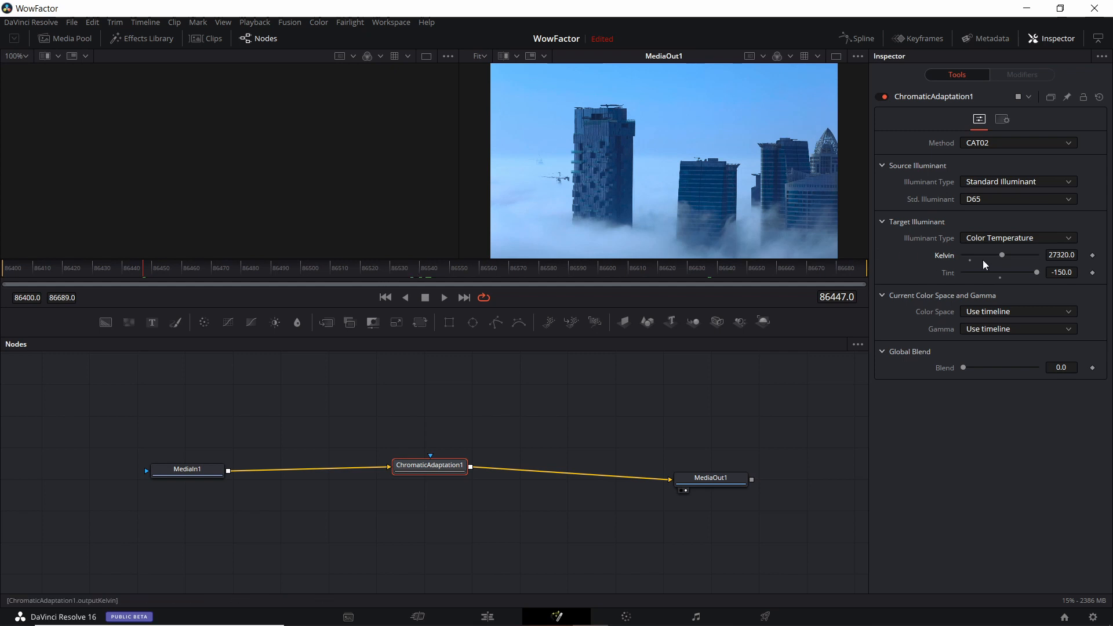
Set the Kelvin value to about 3130 and scrub through the clip to preview the warm tint
click(456, 268)
drag(1002, 255, 963, 258)
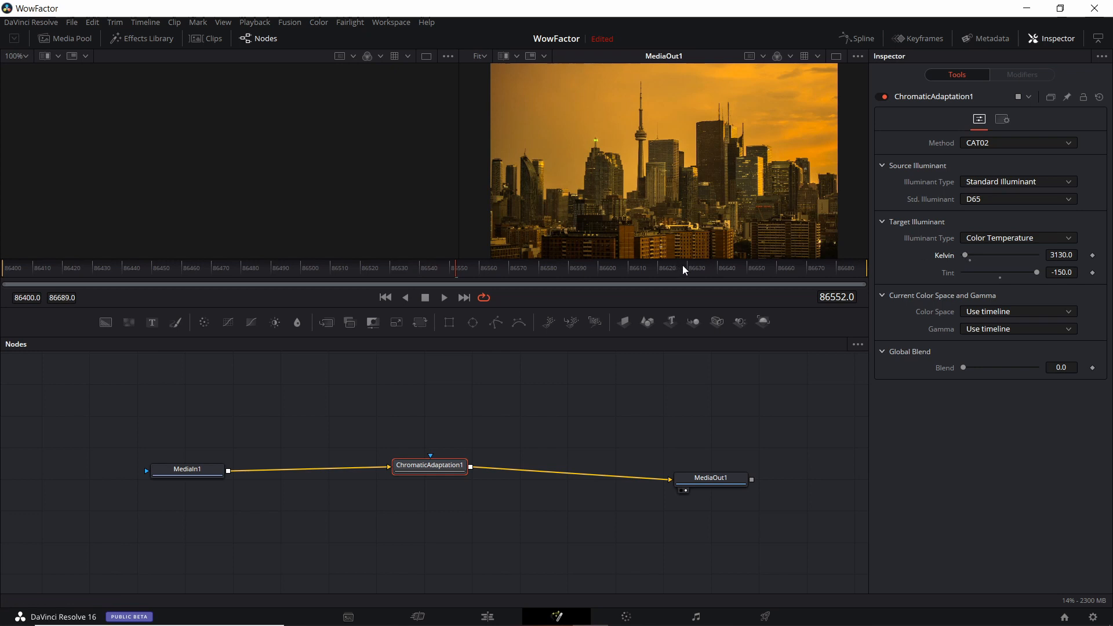
click(722, 269)
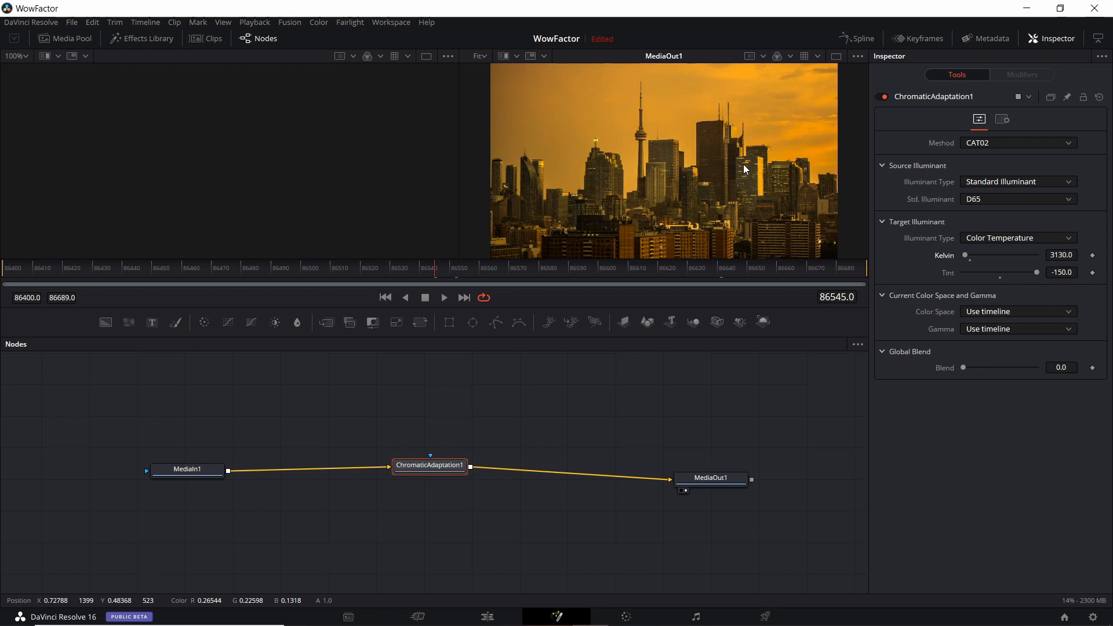
click(748, 268)
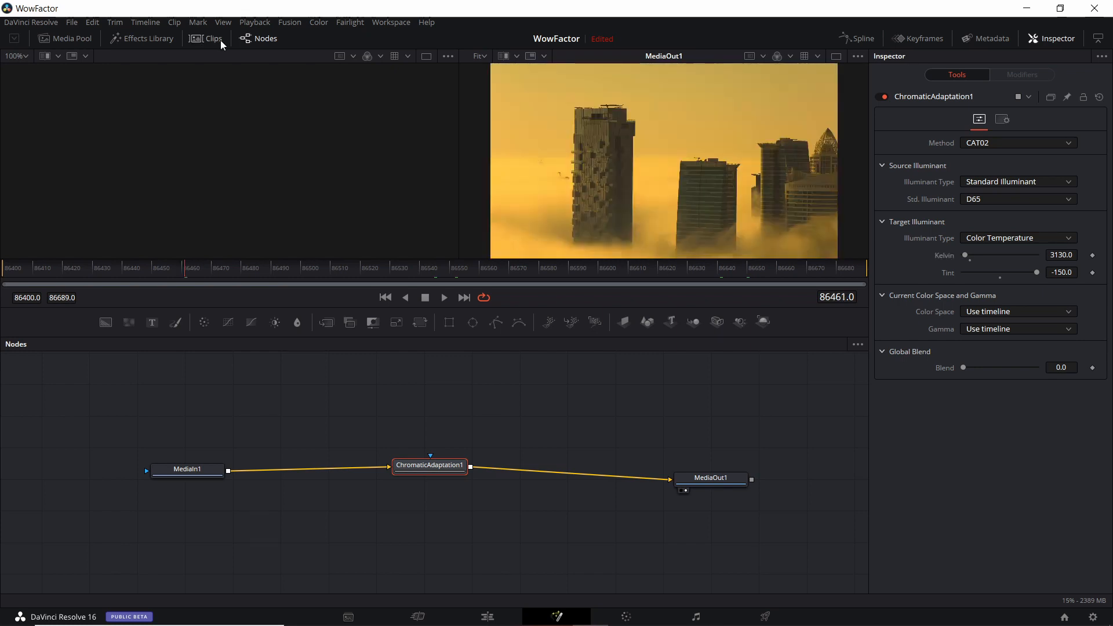
Open the first timeline clip's Fusion composition and add a Soft Glow tool to its node graph
click(220, 40)
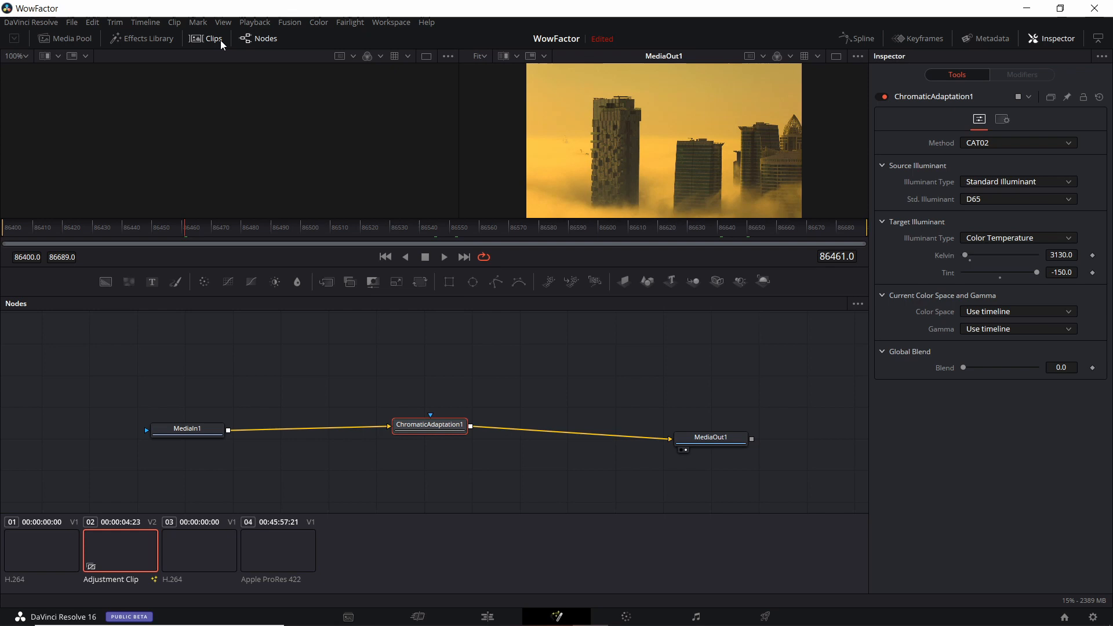
click(48, 547)
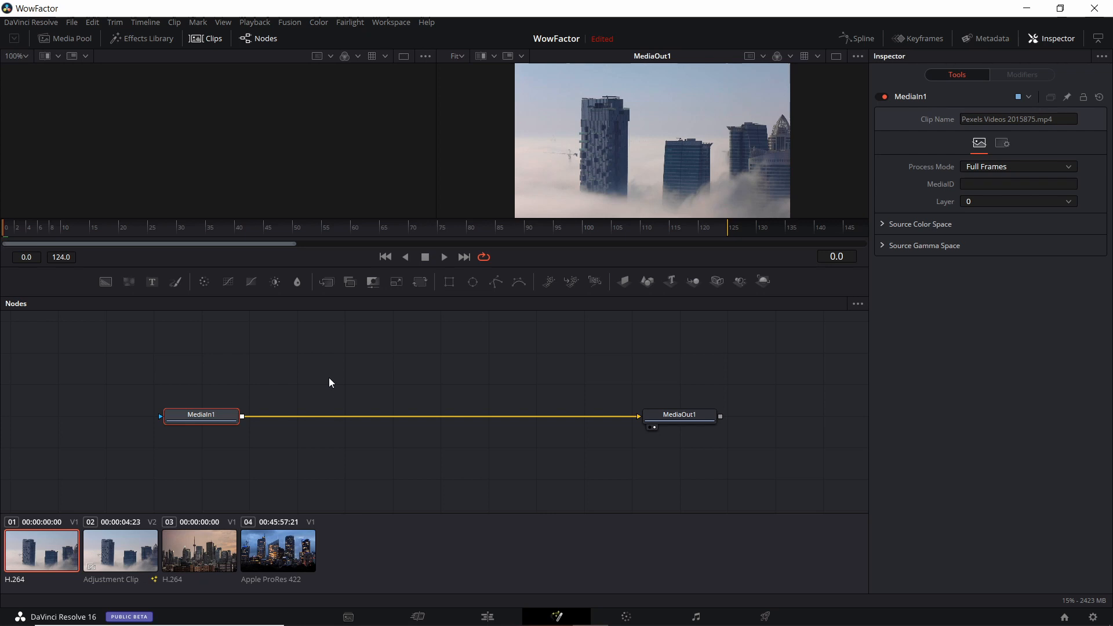
drag(310, 388, 331, 388)
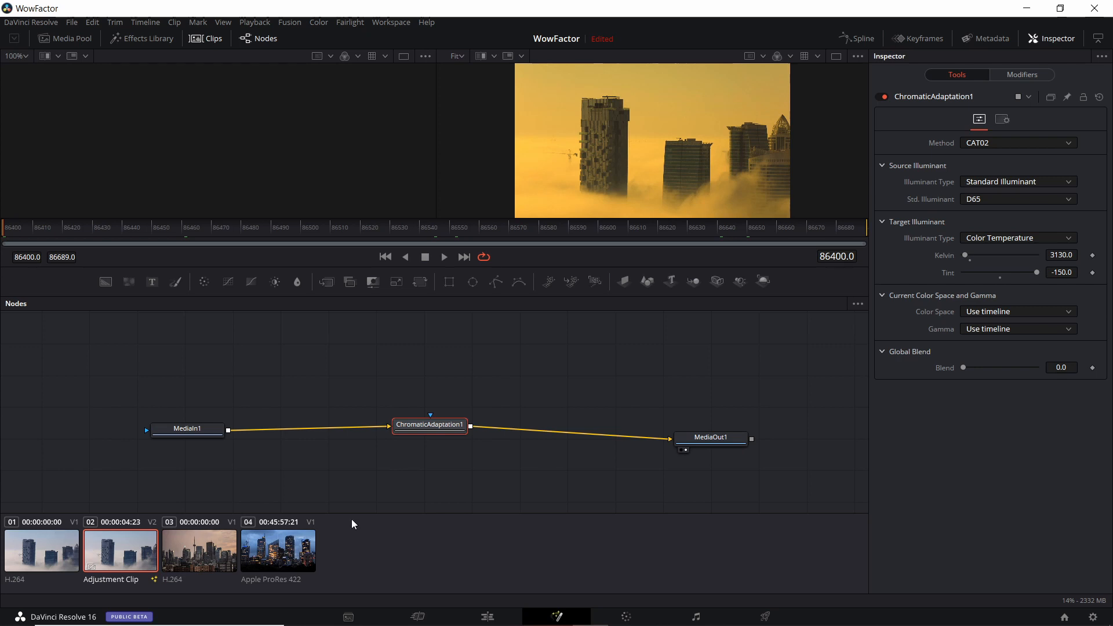
key(Up)
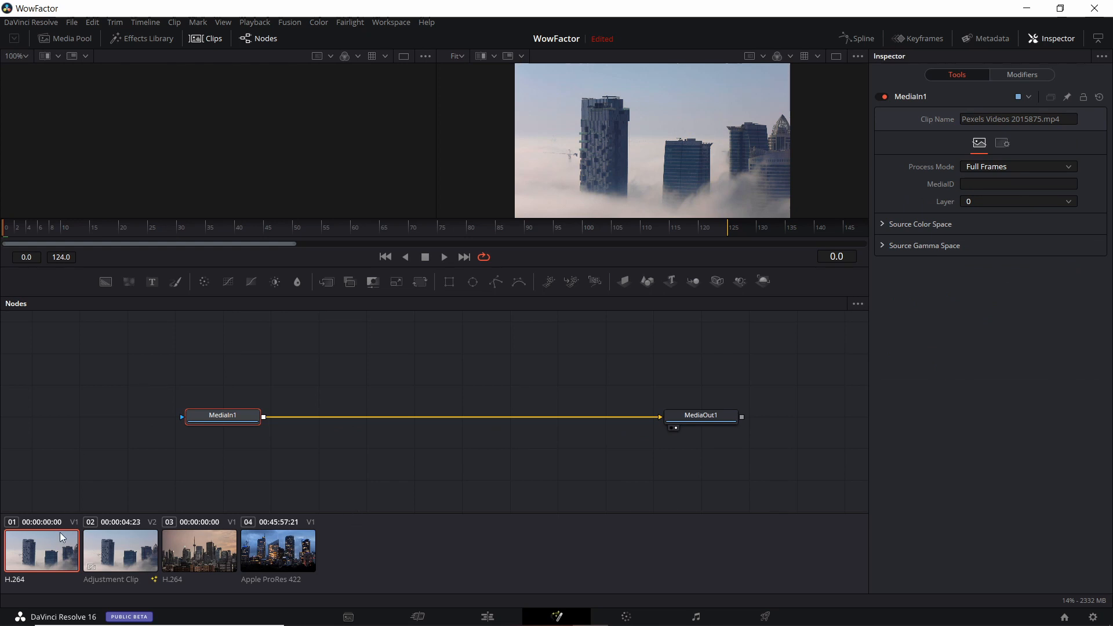
right_click(367, 381)
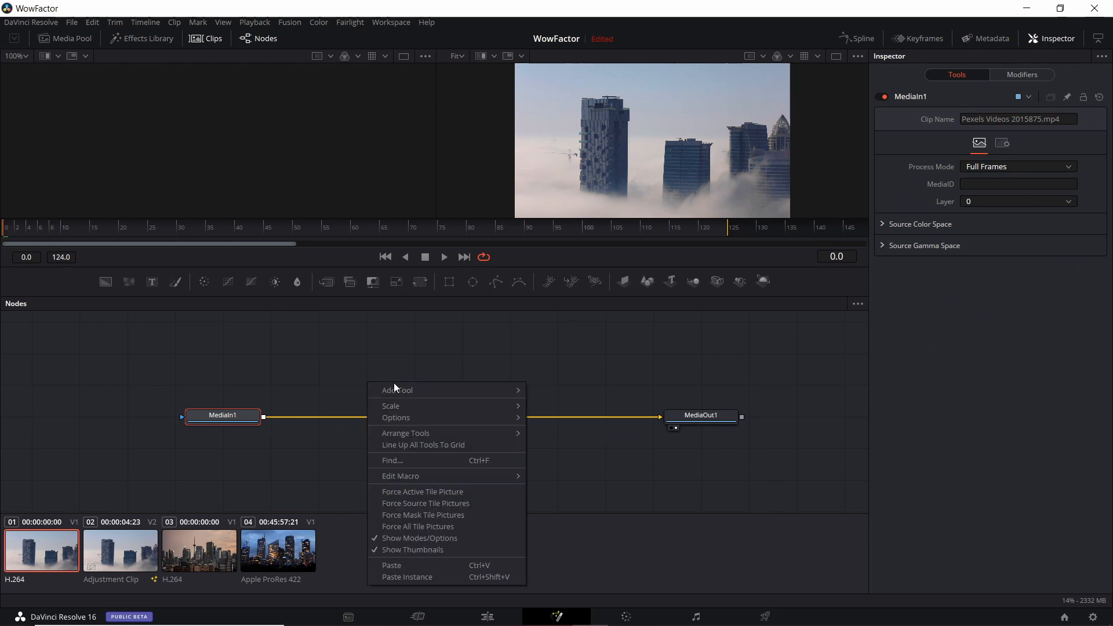
mouse_move(394, 389)
mouse_move(574, 434)
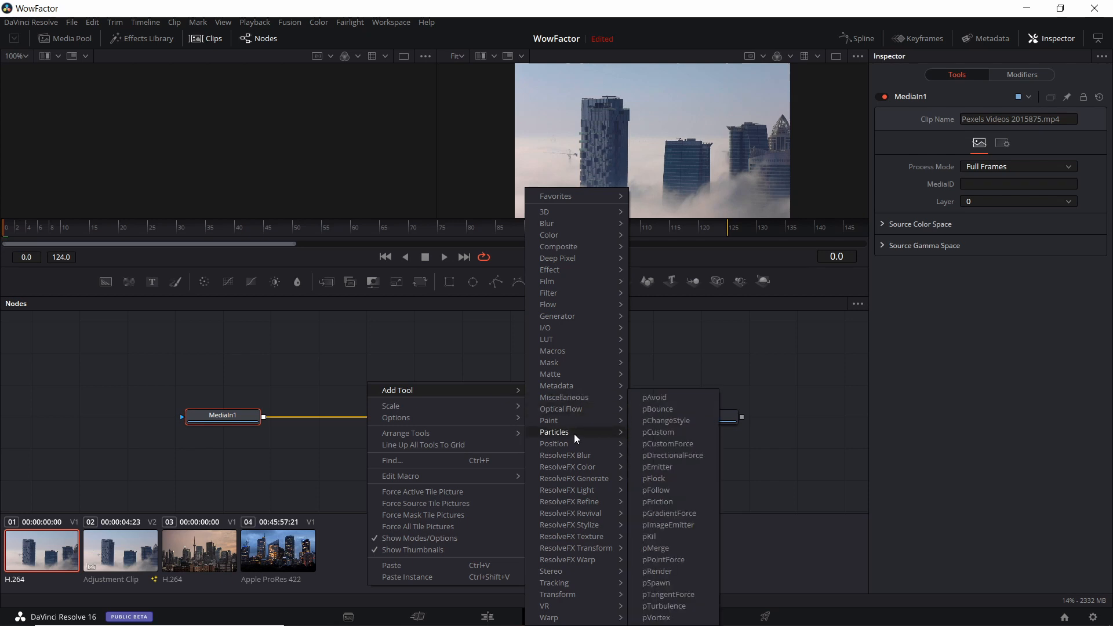
mouse_move(573, 223)
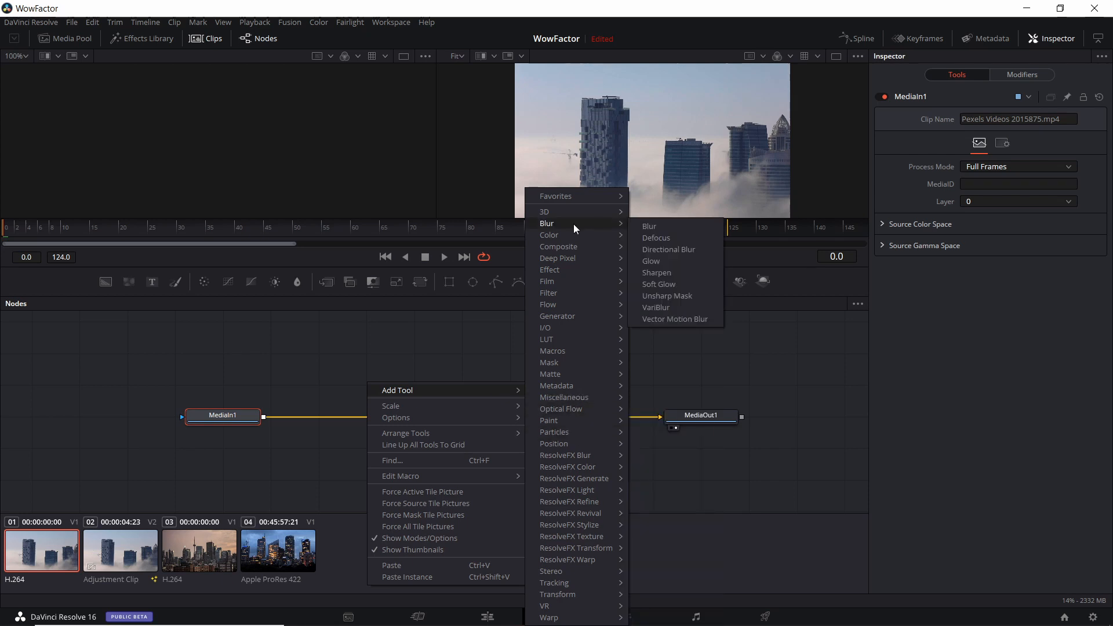
click(654, 284)
Wire the Soft Glow node between MediaIn1 and MediaOut1 and line it up with them
drag(353, 388, 356, 385)
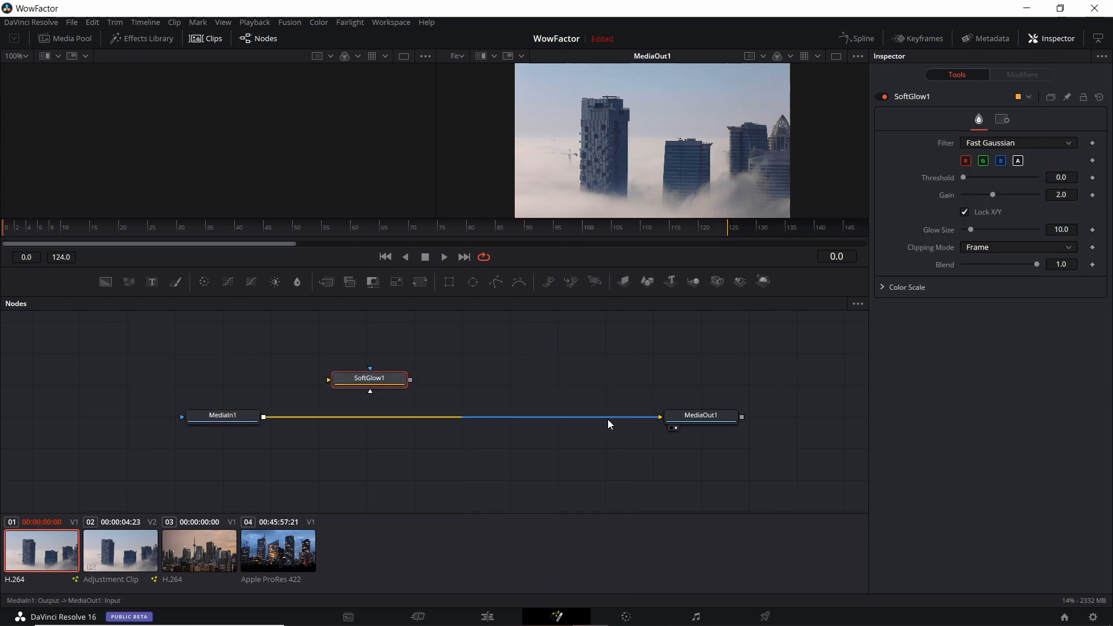
click(611, 419)
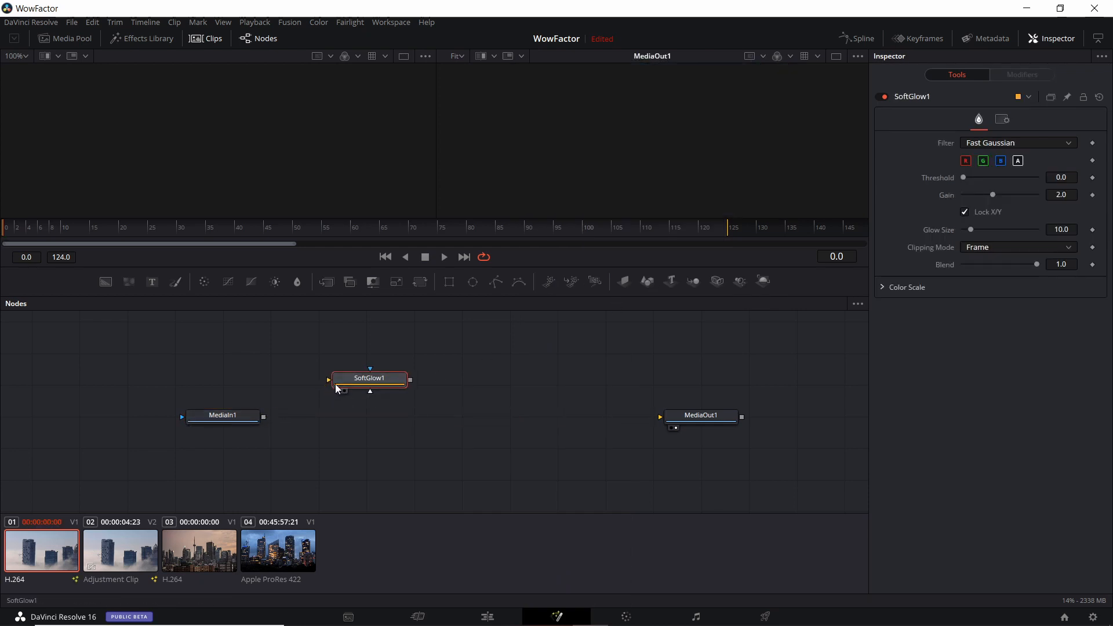
drag(264, 417, 329, 381)
drag(410, 380, 662, 417)
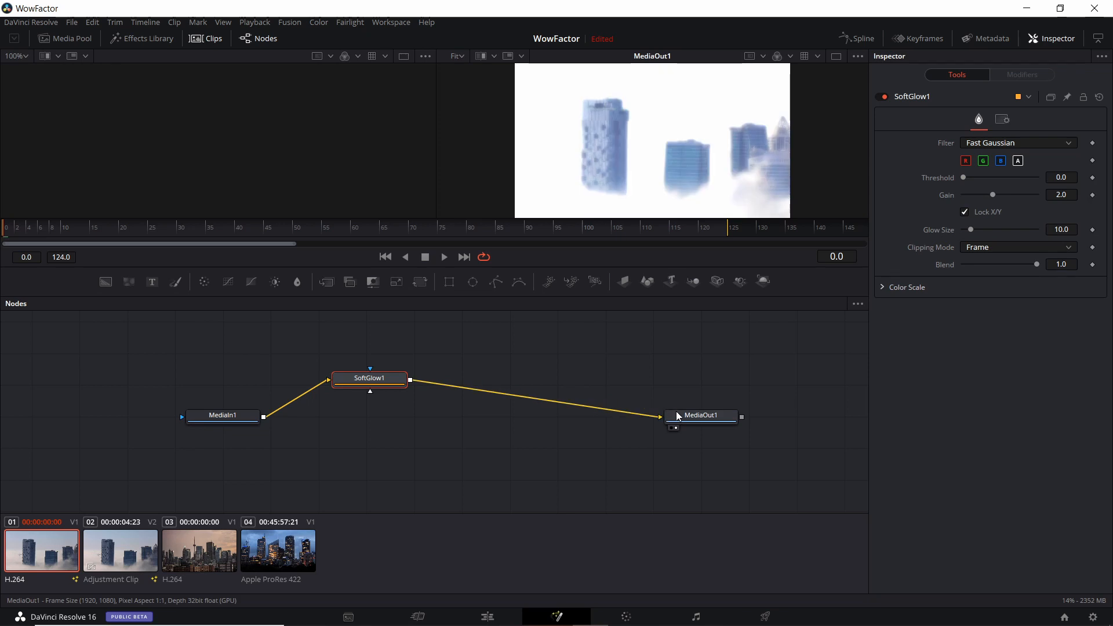
drag(401, 389, 435, 410)
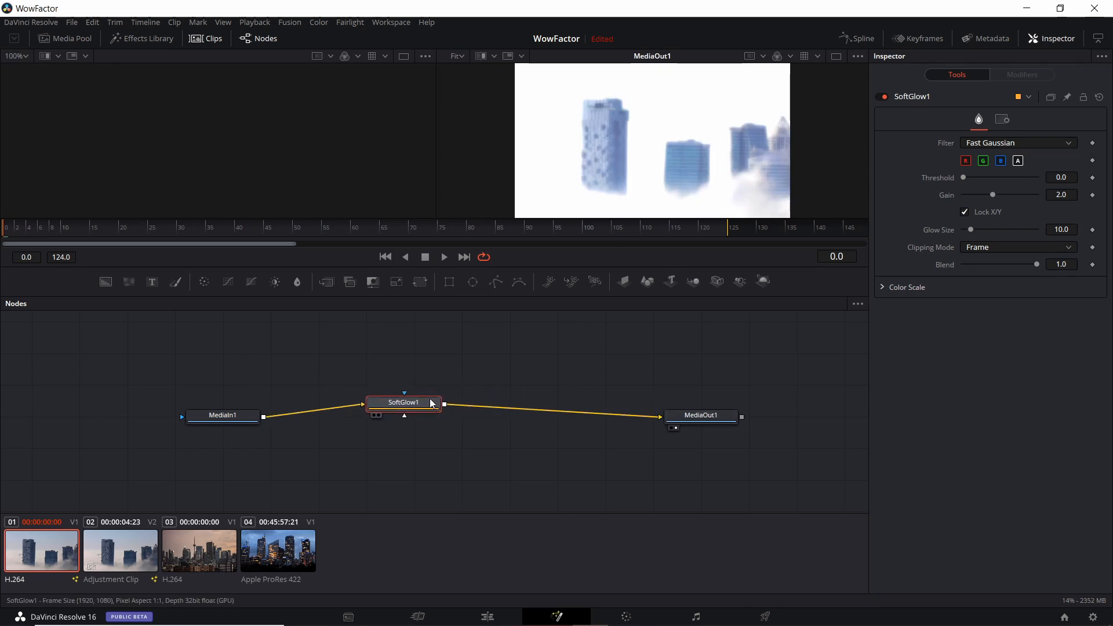
Return to the adjustment clip's composition and scrub the timeline to preview the combined glow and tint
click(133, 547)
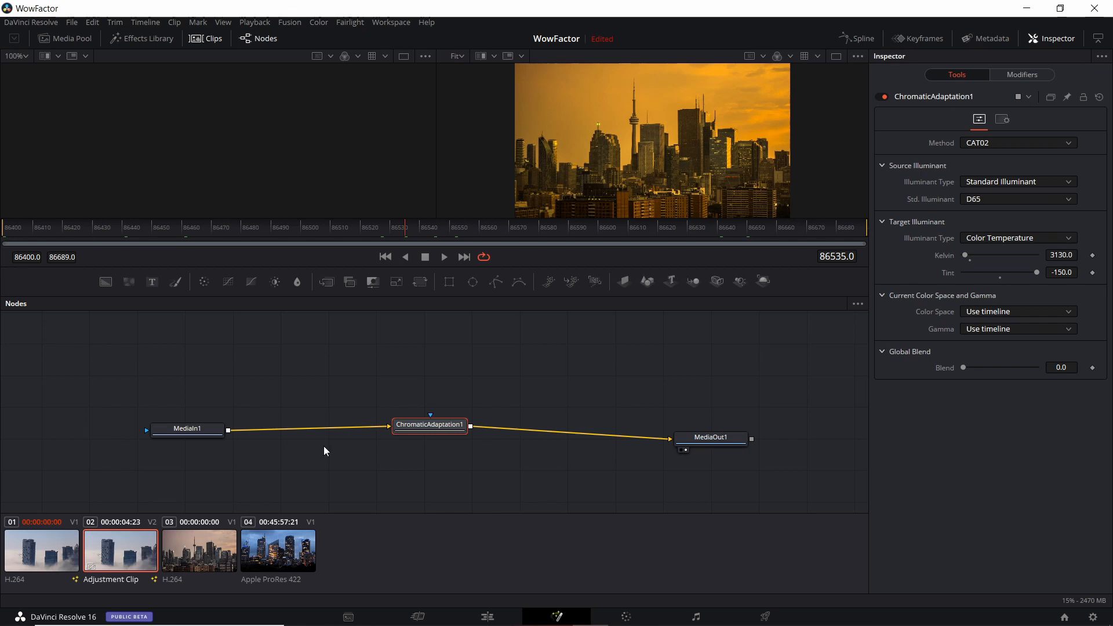
click(436, 228)
click(789, 227)
click(106, 228)
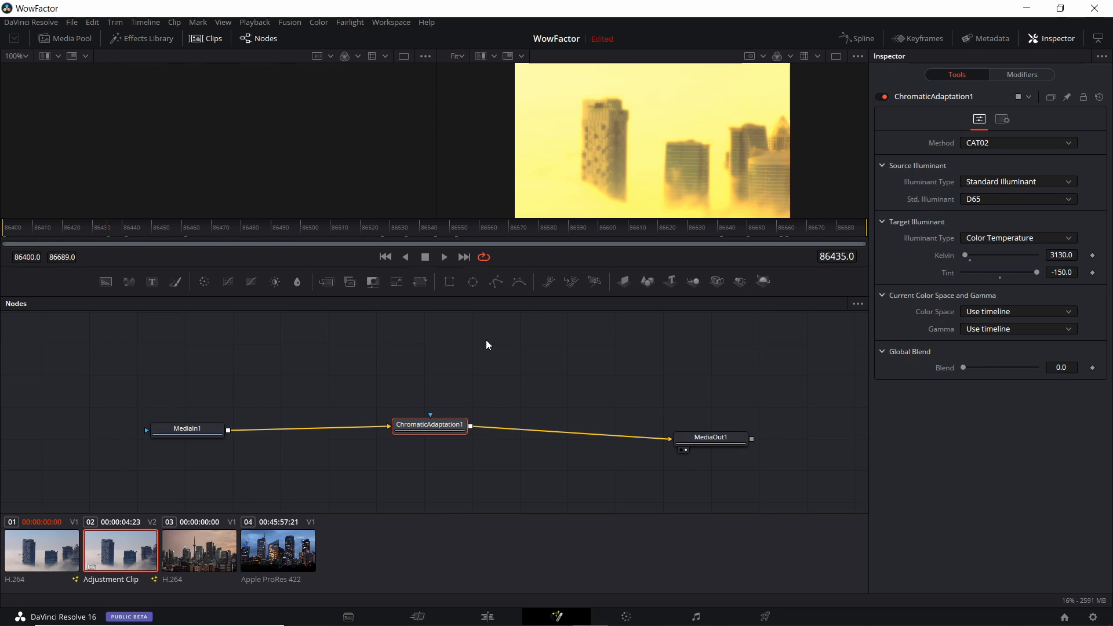
On the Edit page, blade the adjustment clip at the start and end of the second video clip
click(503, 616)
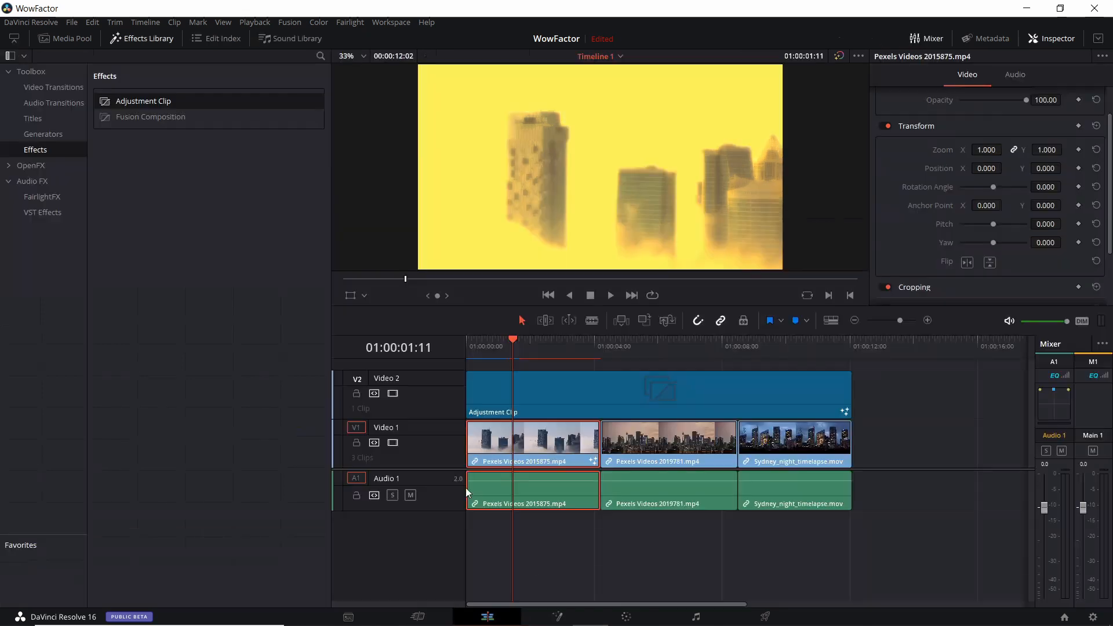
key(b)
click(601, 390)
click(737, 390)
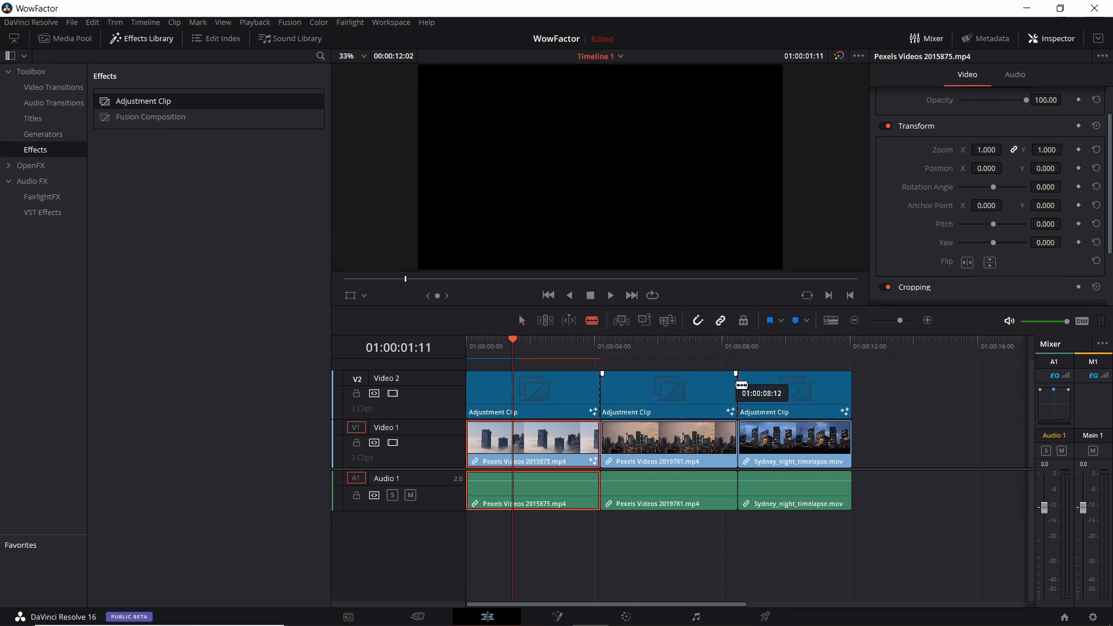
Delete the adjustment clip segment above the second video clip
key(a)
click(698, 387)
key(Delete)
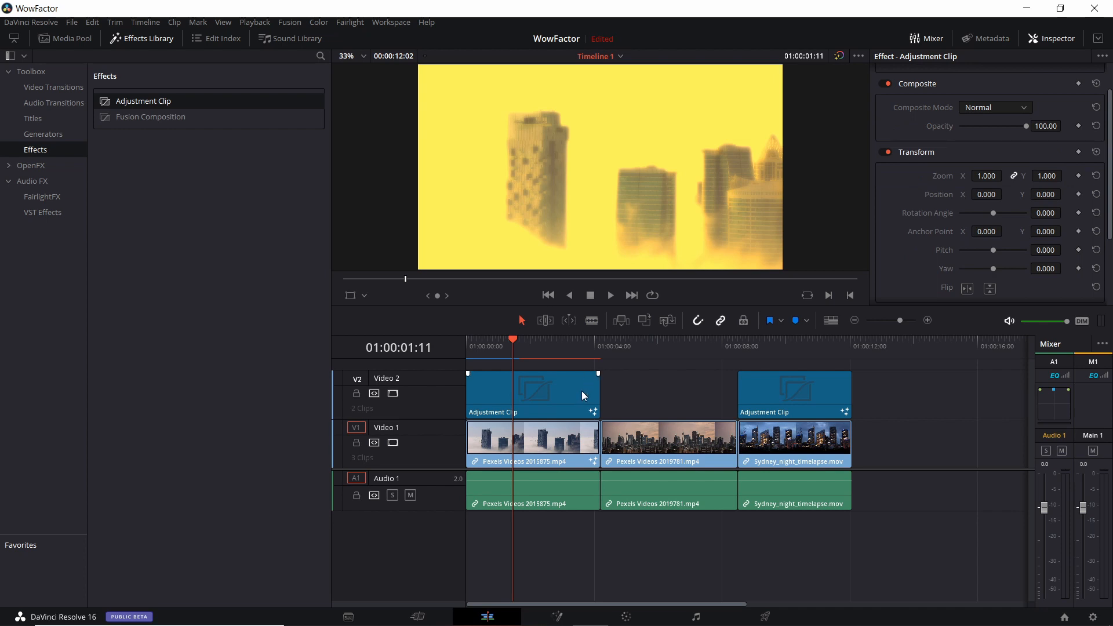
Scrub the playhead across the timeline to preview which clips the adjustment clip affects
click(695, 350)
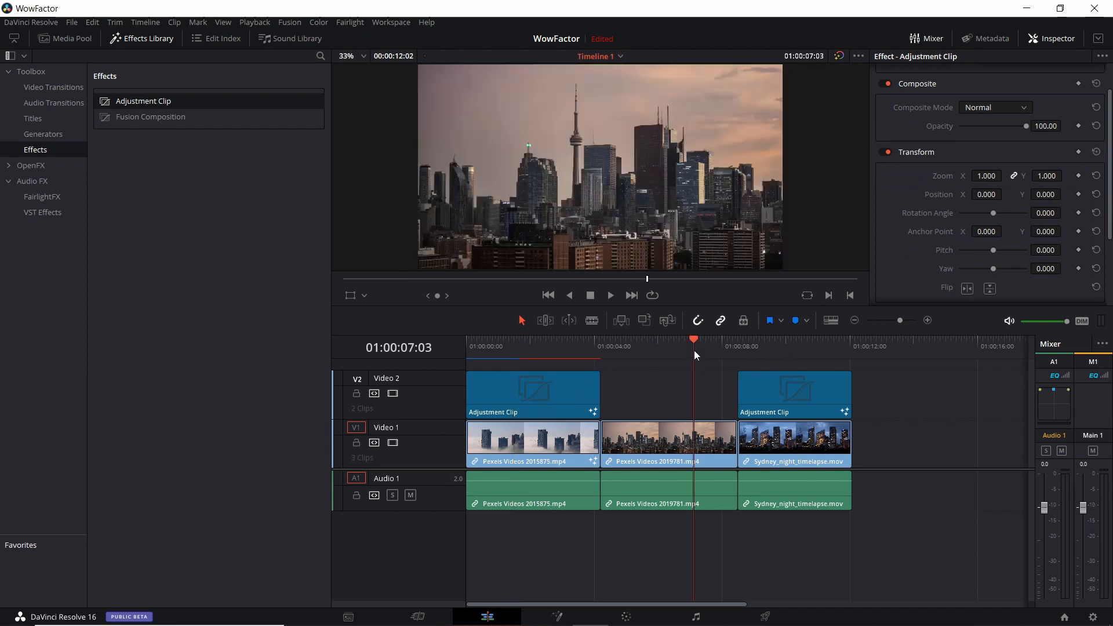
click(775, 354)
click(566, 350)
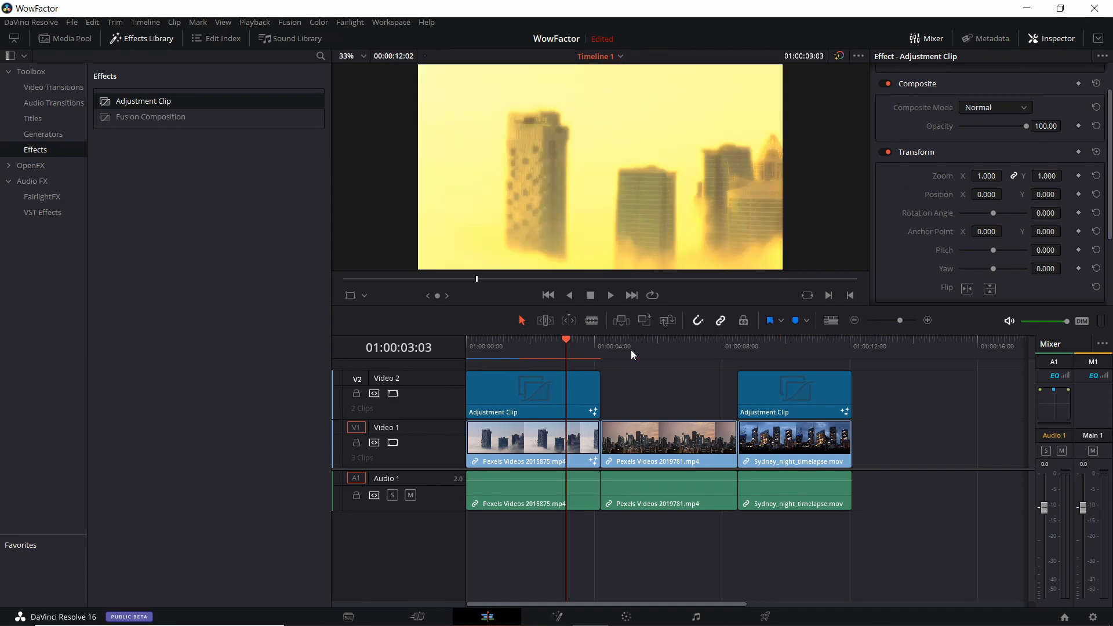
scroll(637, 384, up, 2)
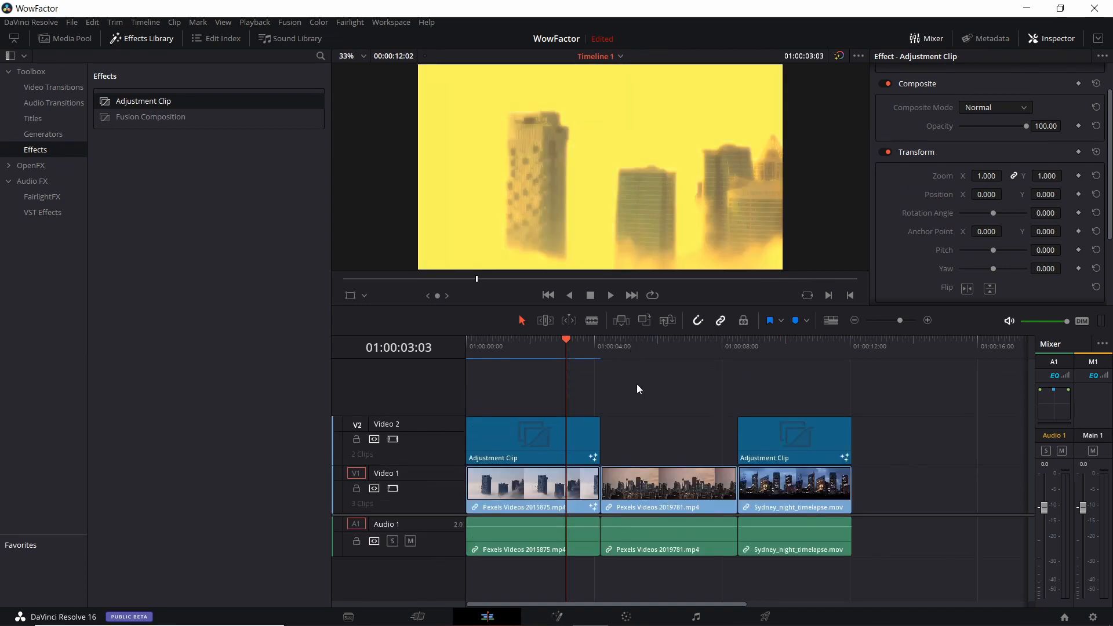